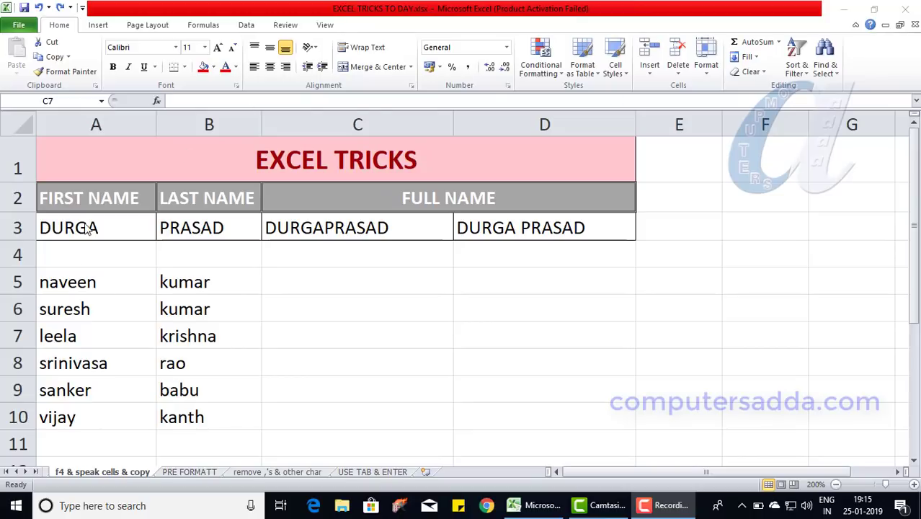
Apply the green Accent3 cell style to DURGA and PRASAD in A3:B3
click(58, 222)
drag(62, 226, 178, 228)
click(619, 73)
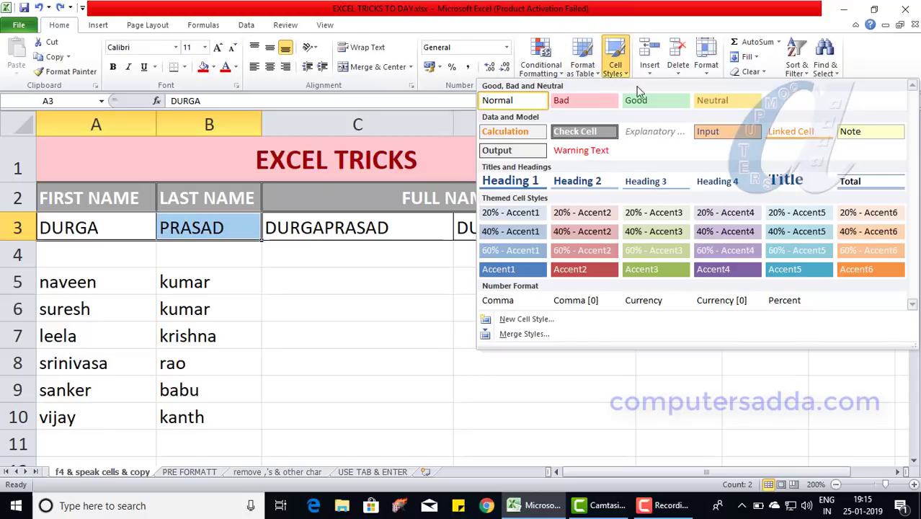
click(631, 271)
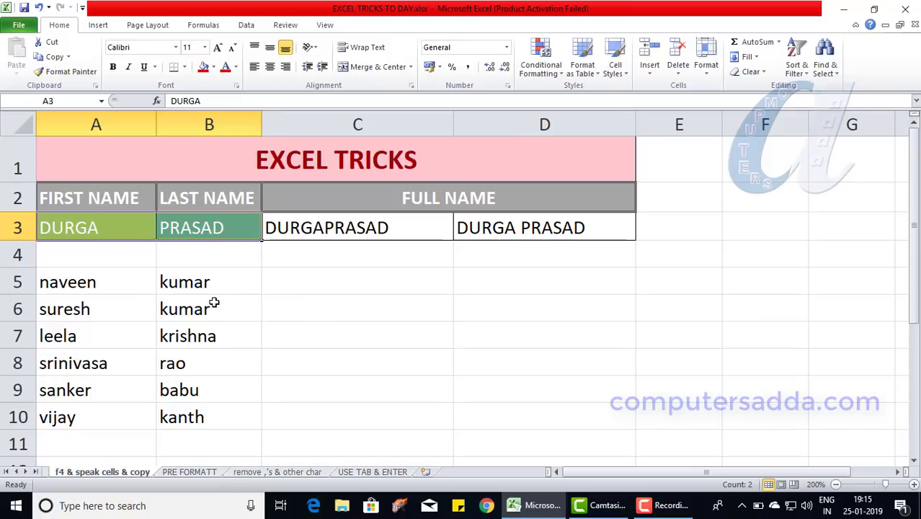
Repeat the Accent3 style on the last names in B5:B10 with F4
drag(216, 282, 209, 414)
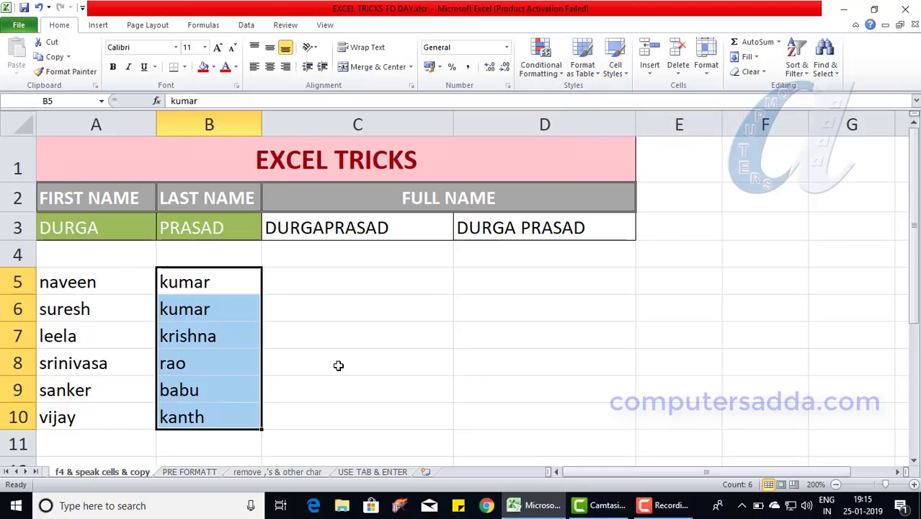
key(F4)
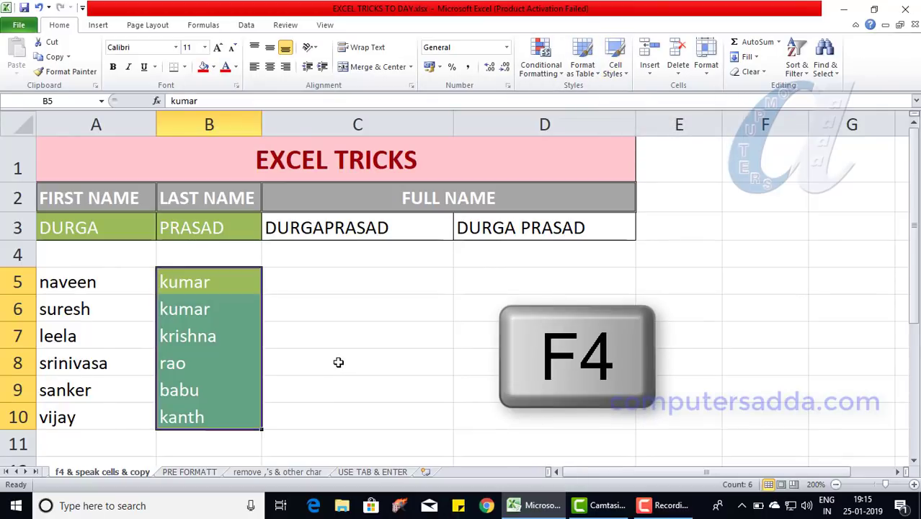
click(338, 362)
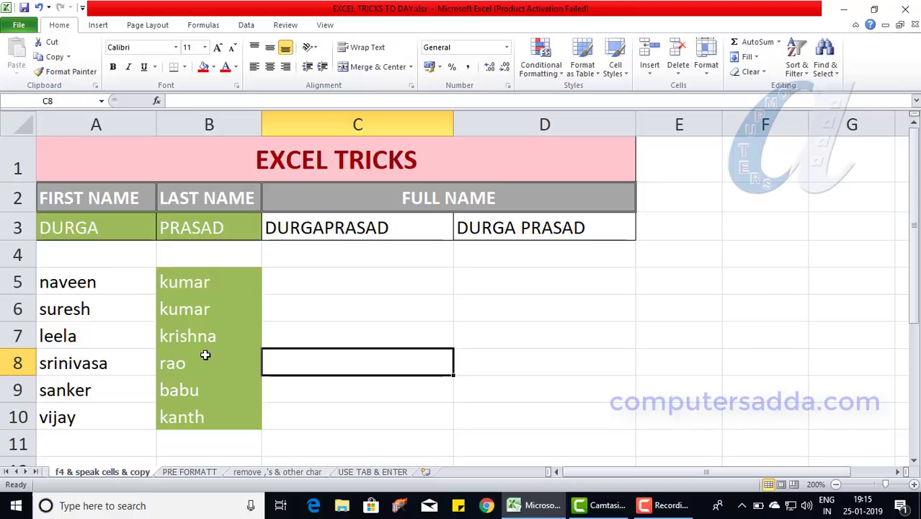
drag(189, 281, 194, 416)
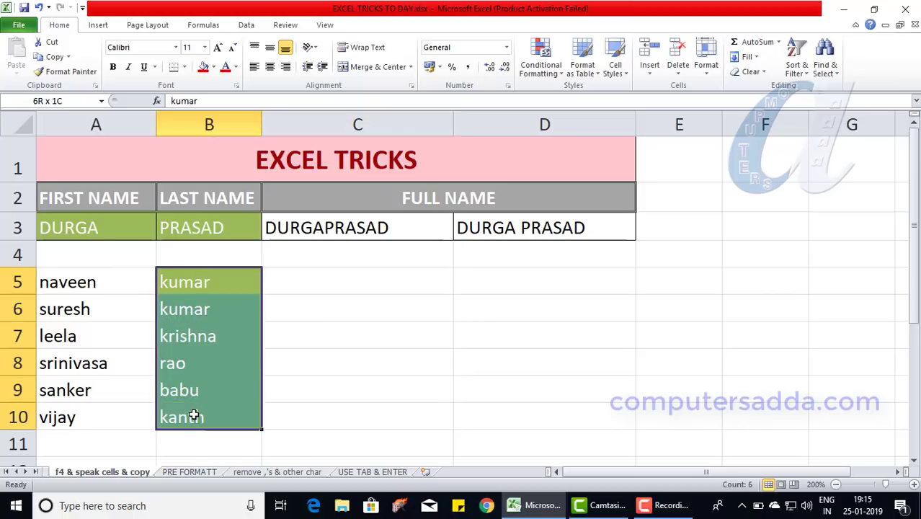
Make the B5:B10 last names yellow, then repeat yellow text on the EXCEL TRICKS title
click(236, 67)
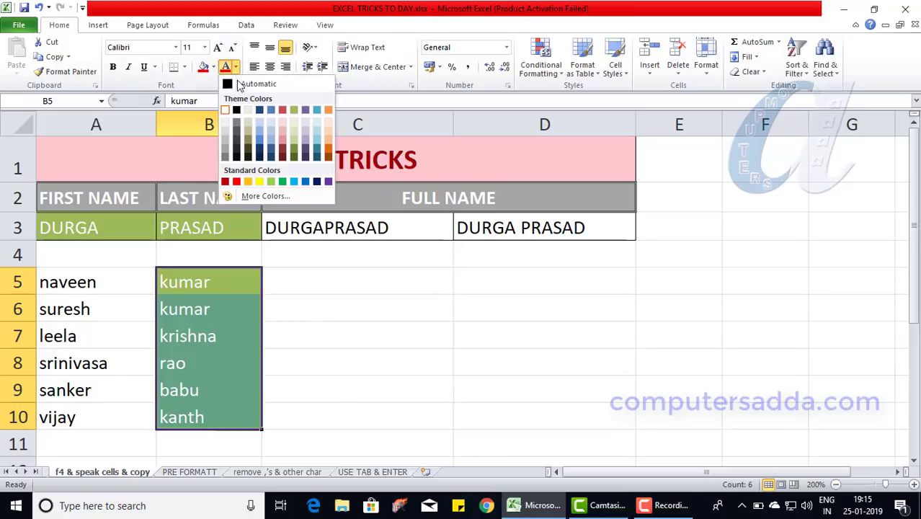
click(258, 181)
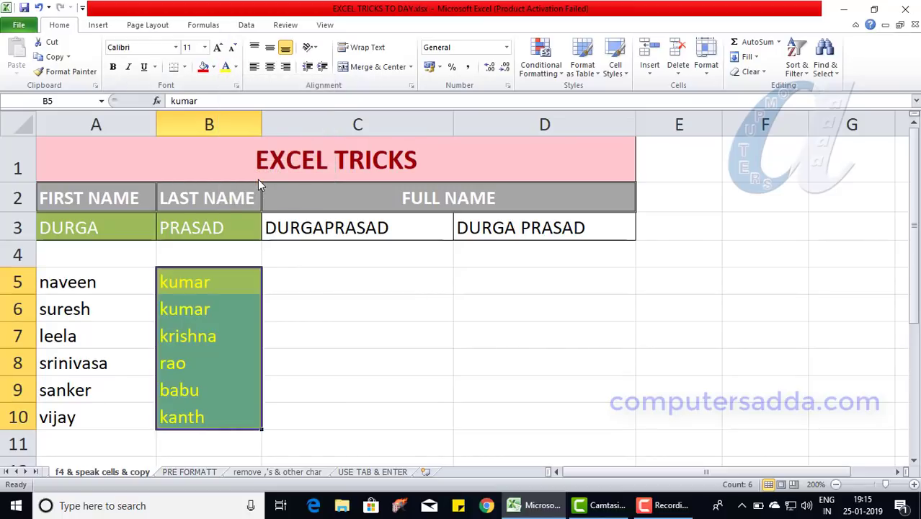
click(311, 161)
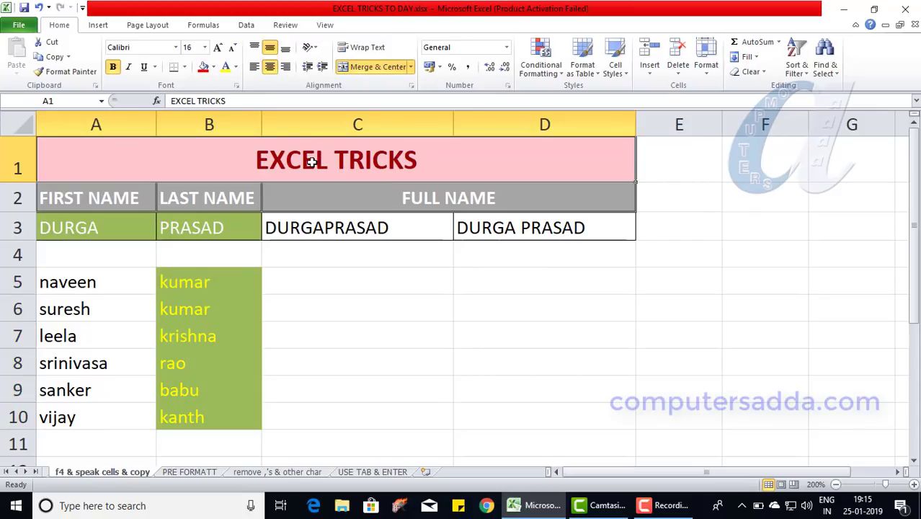
key(F4)
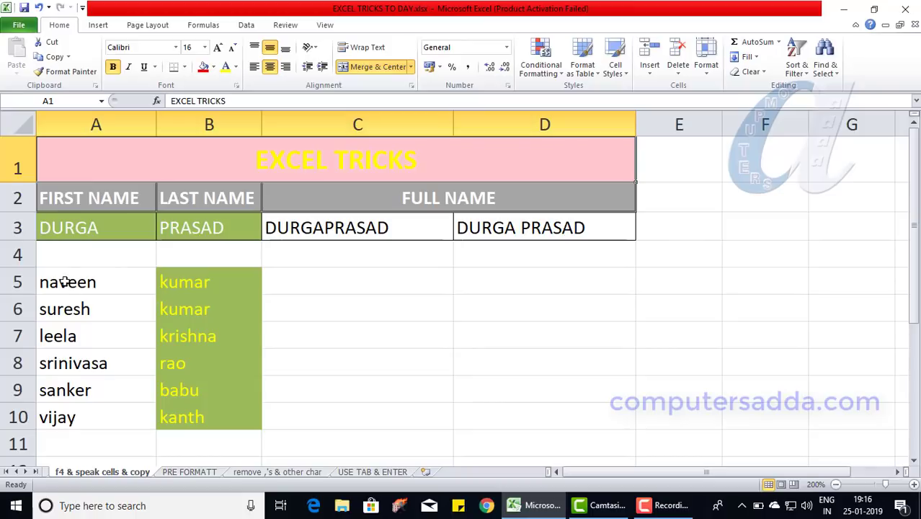
Put All Borders on A5:B10, then repeat the borders on D5:F10 with F4
drag(66, 282, 220, 416)
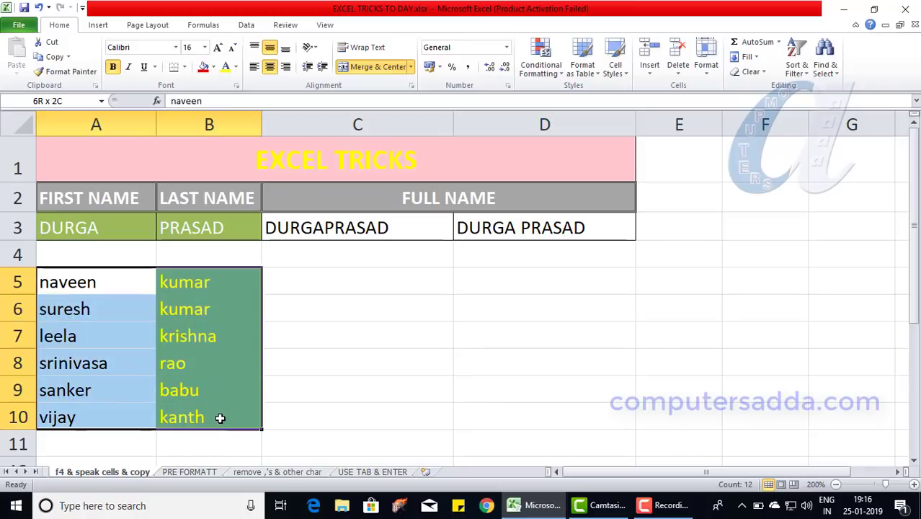
click(185, 66)
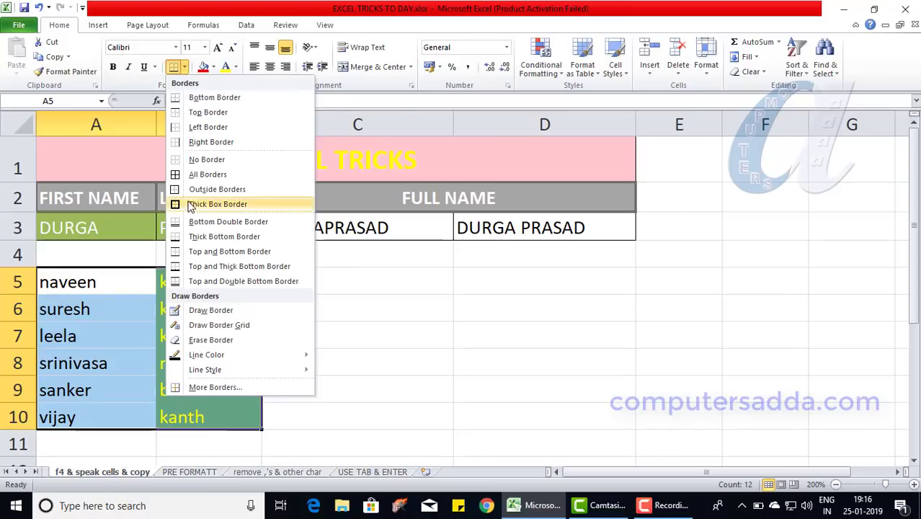
click(199, 177)
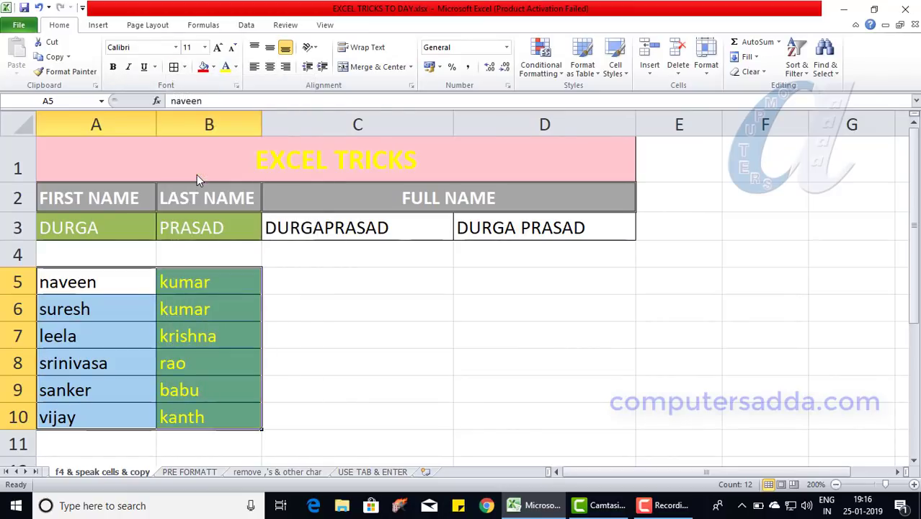
drag(512, 281, 770, 412)
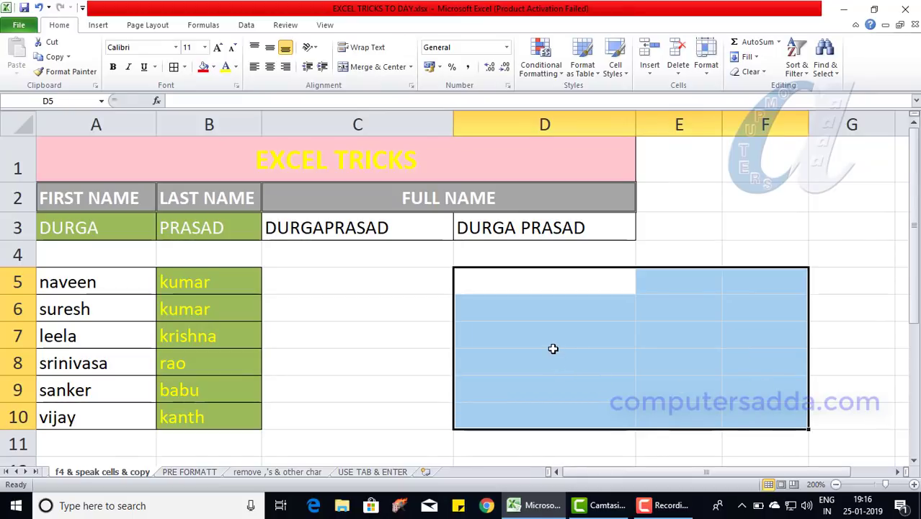
key(F4)
click(416, 335)
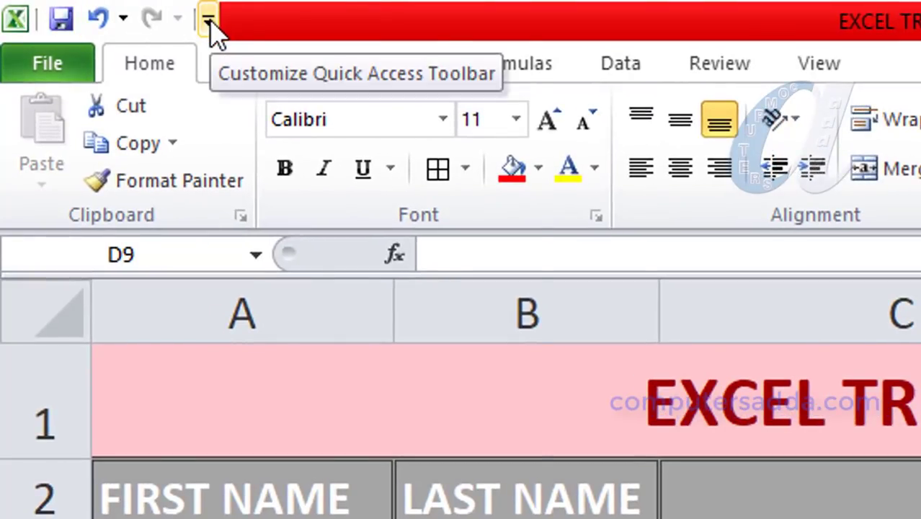
Add Speak Cells from Commands Not in the Ribbon to the Quick Access Toolbar
click(208, 23)
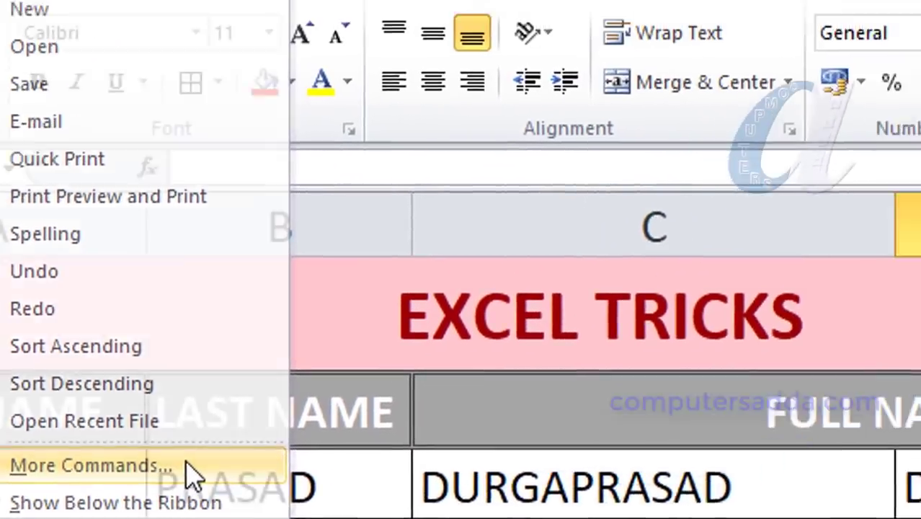
click(436, 334)
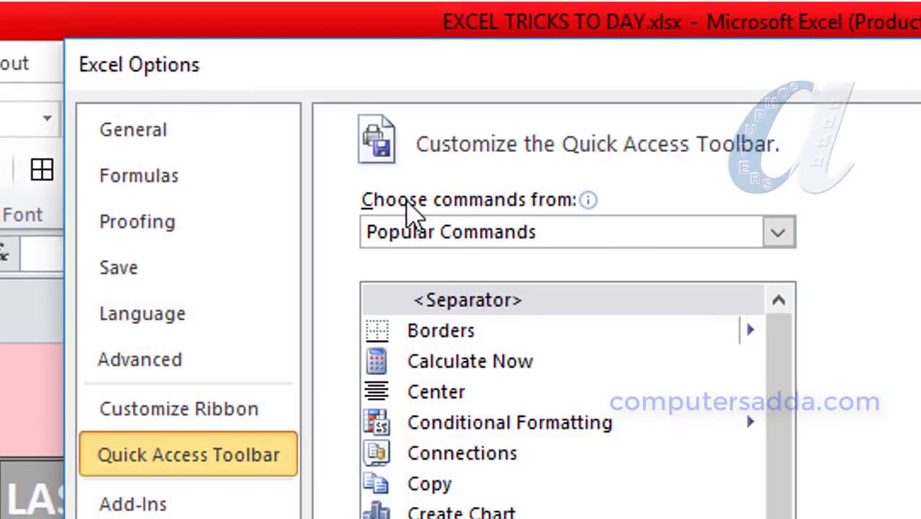
mouse_move(556, 216)
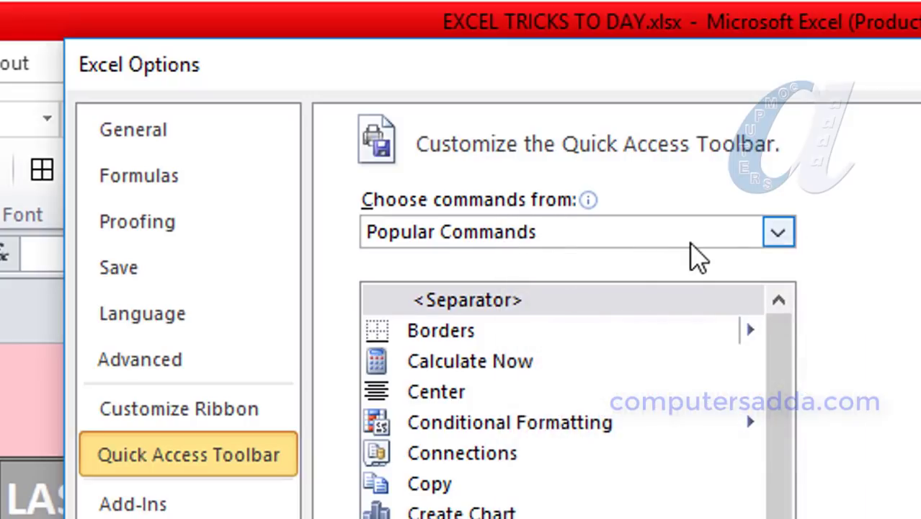
click(779, 233)
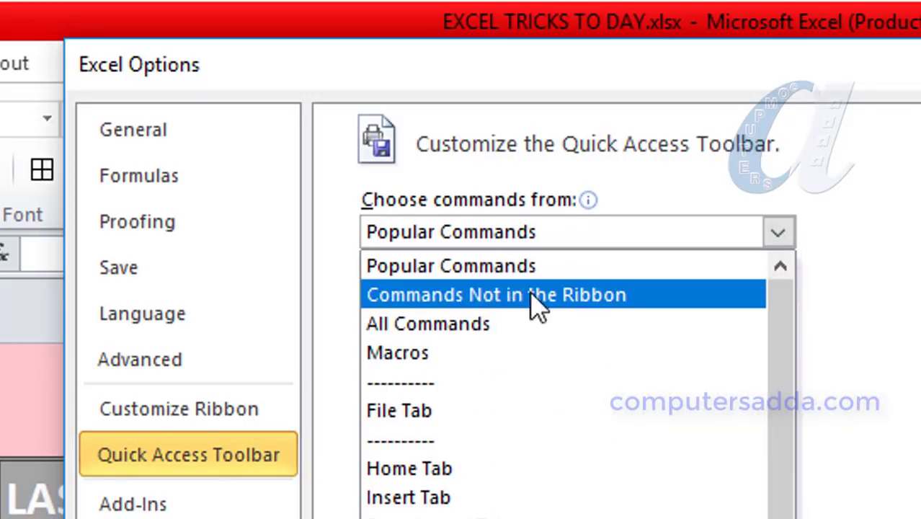
click(588, 306)
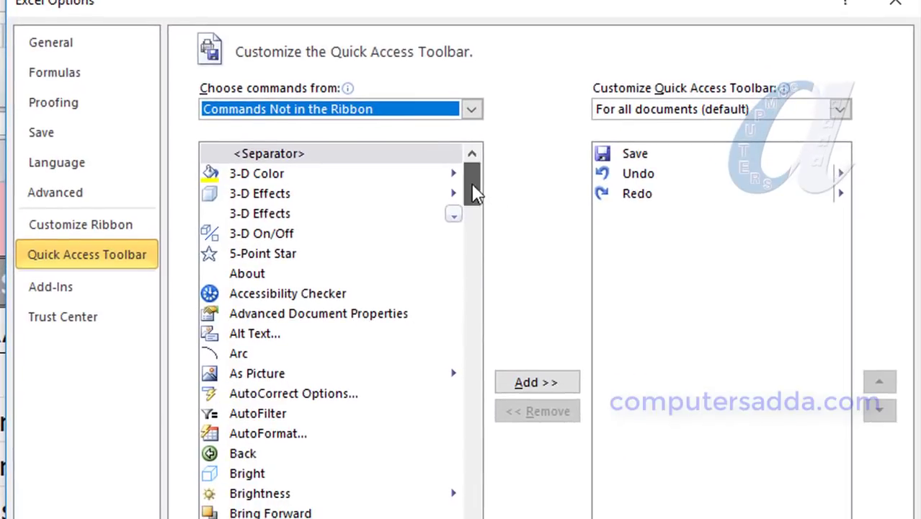
mouse_move(476, 193)
mouse_down()
mouse_move(474, 446)
mouse_move(470, 160)
mouse_move(470, 518)
mouse_up()
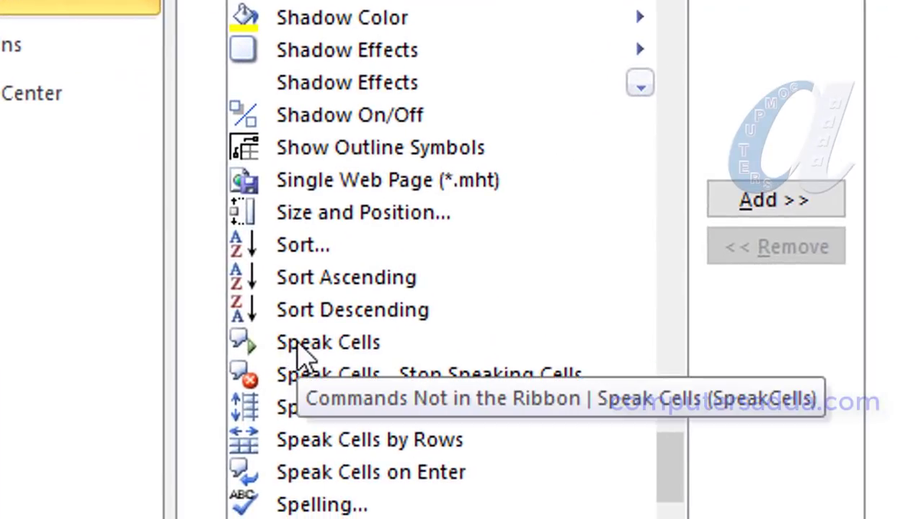
click(301, 350)
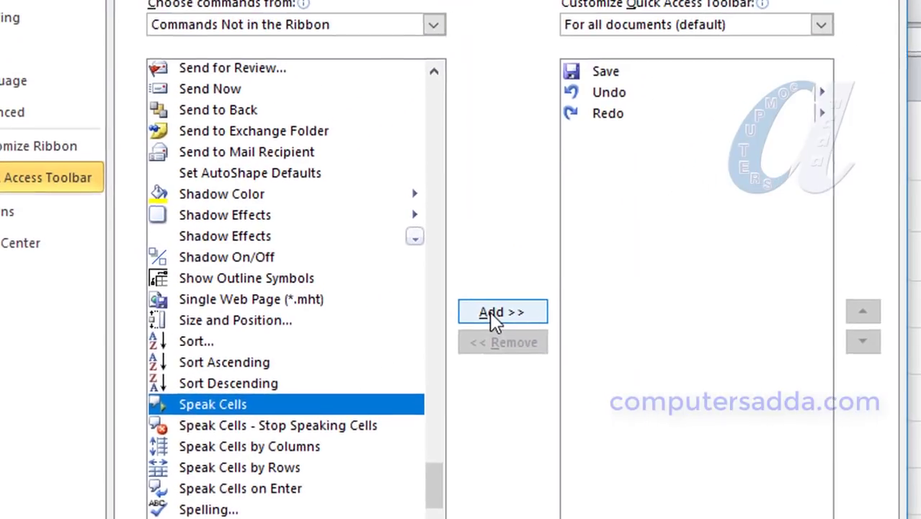
click(655, 248)
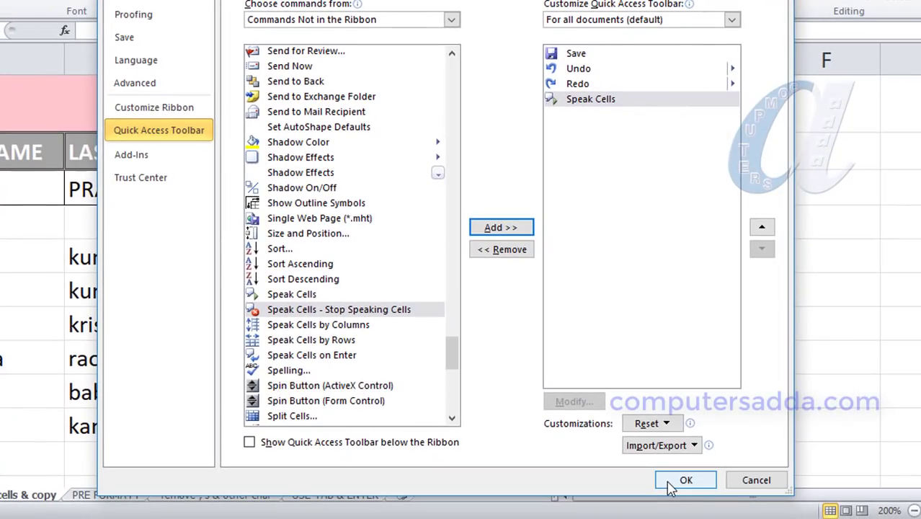
click(670, 483)
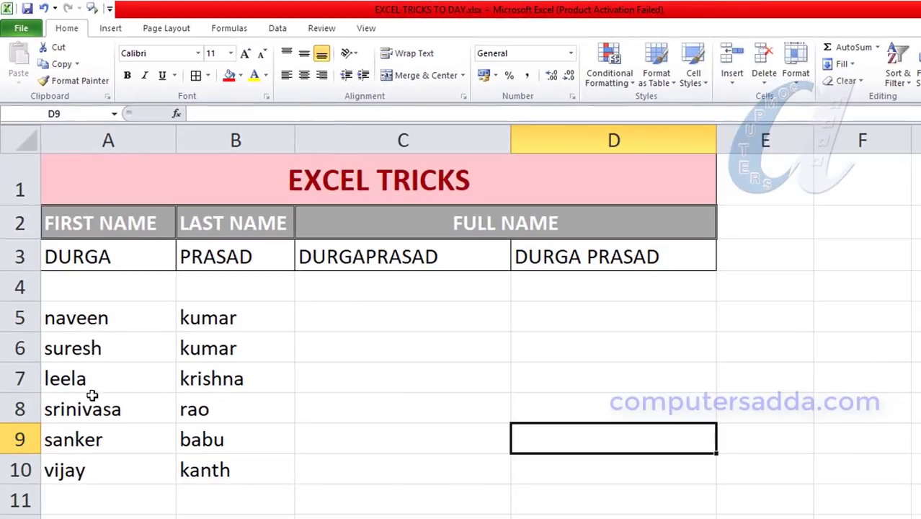
drag(94, 321, 92, 467)
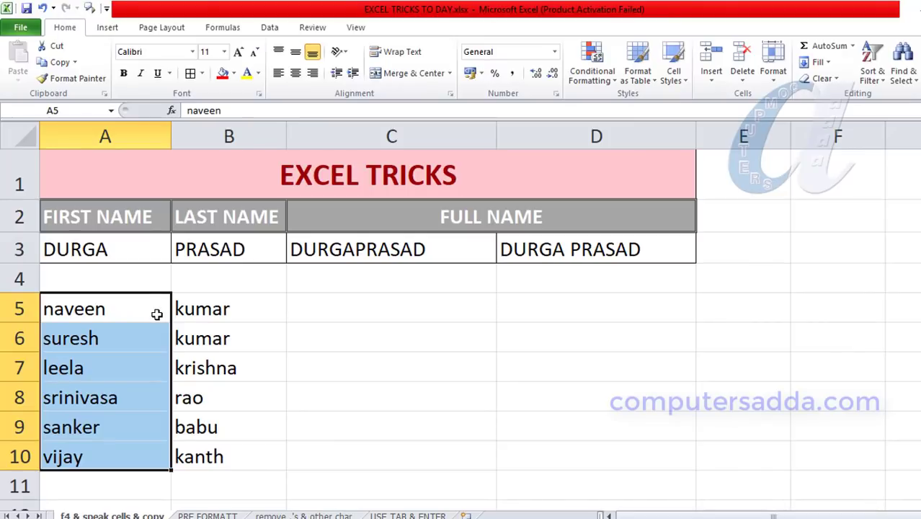
key(Return)
key(Return)
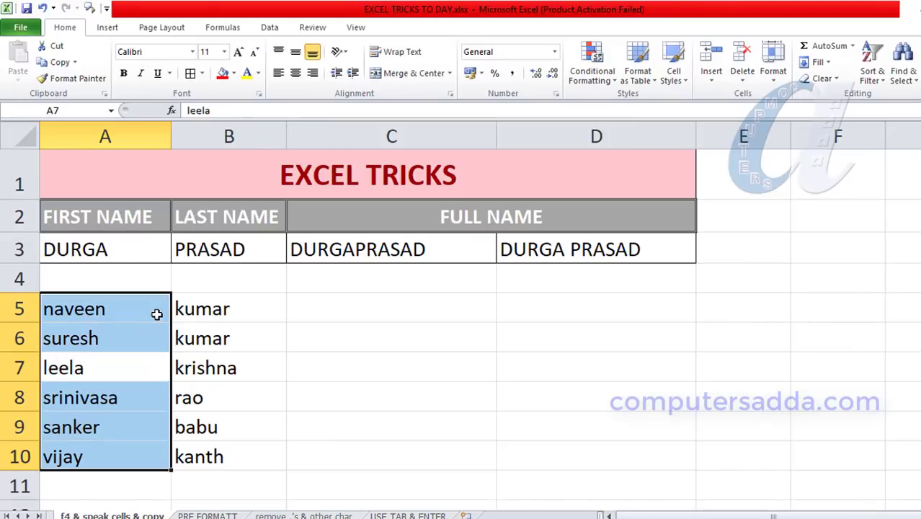
key(Return)
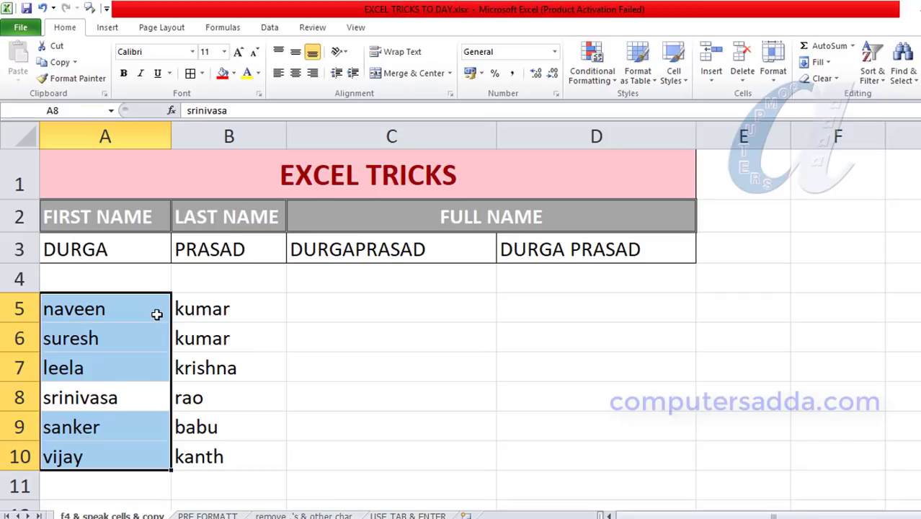
key(Return)
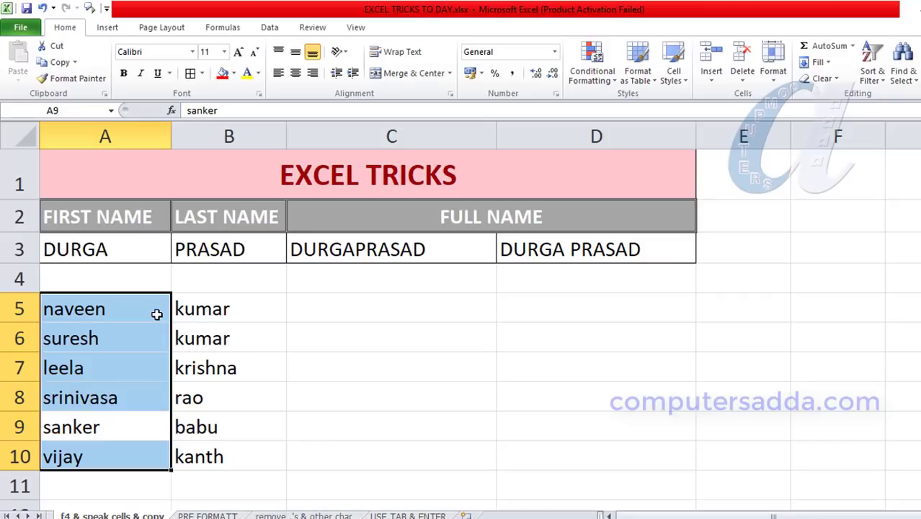
key(Return)
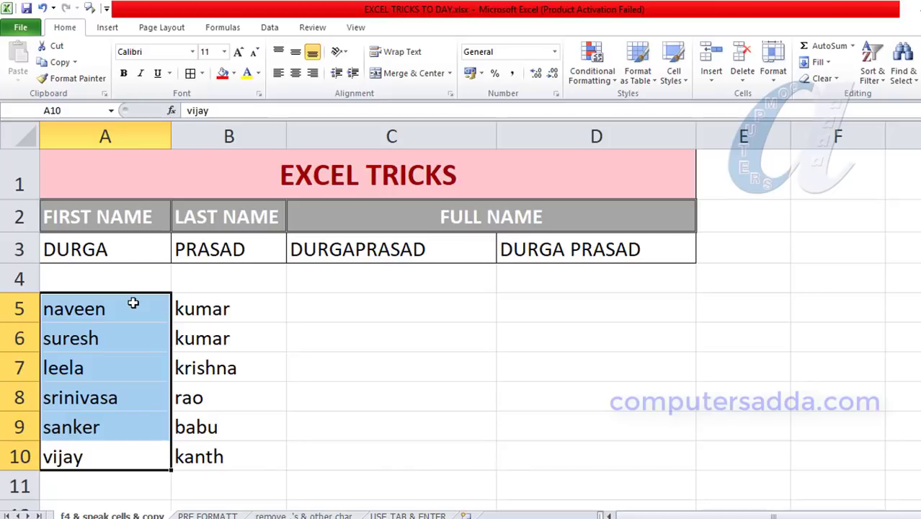
Enter 14500 and 16500 in D6:D7 and fill the series to D10 (18500, 20500, 22500)
click(587, 340)
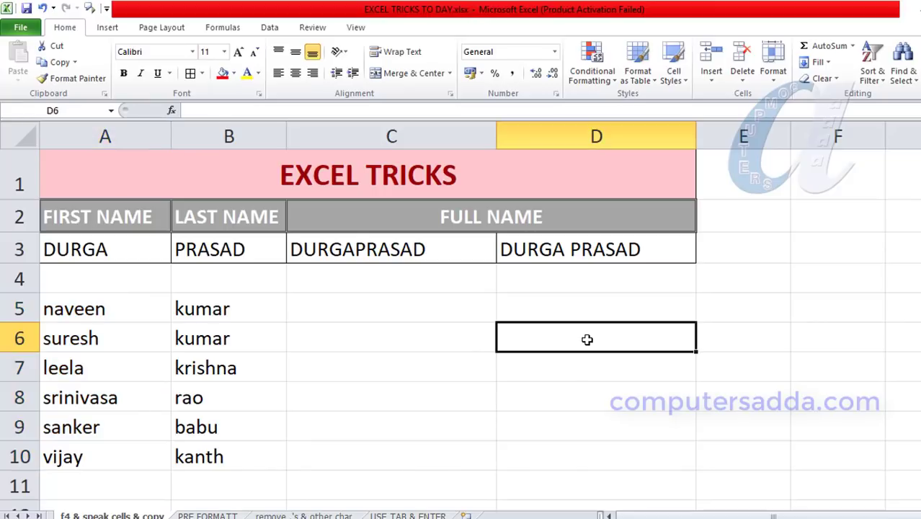
text(14500)
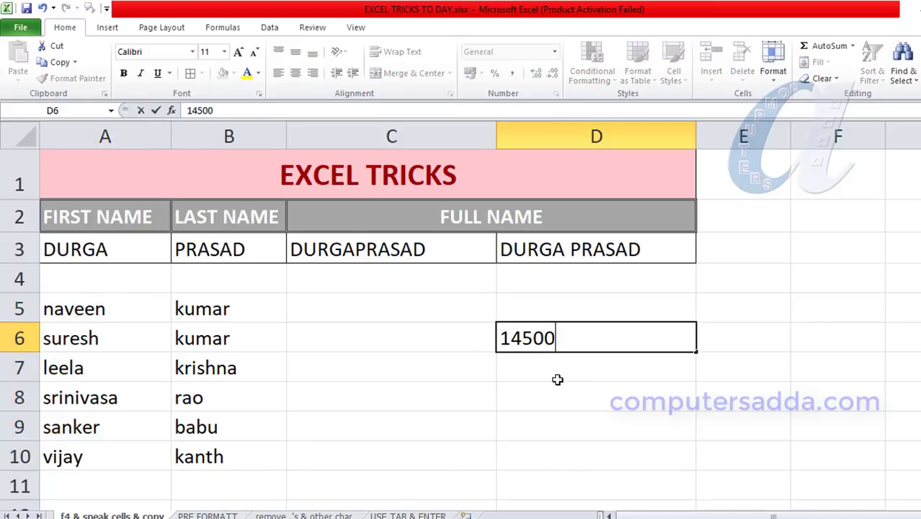
key(Return)
text(16500)
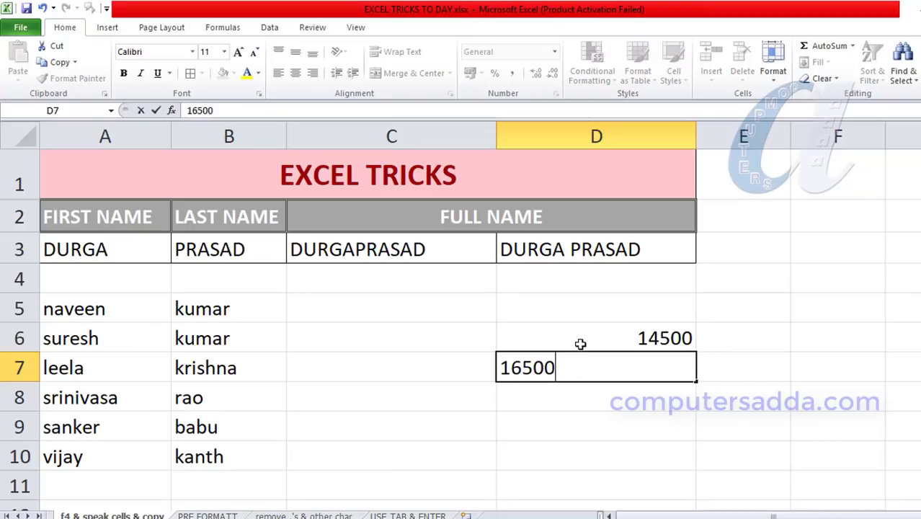
mouse_move(583, 339)
mouse_down()
mouse_move(586, 387)
mouse_move(695, 382)
mouse_move(692, 465)
mouse_up()
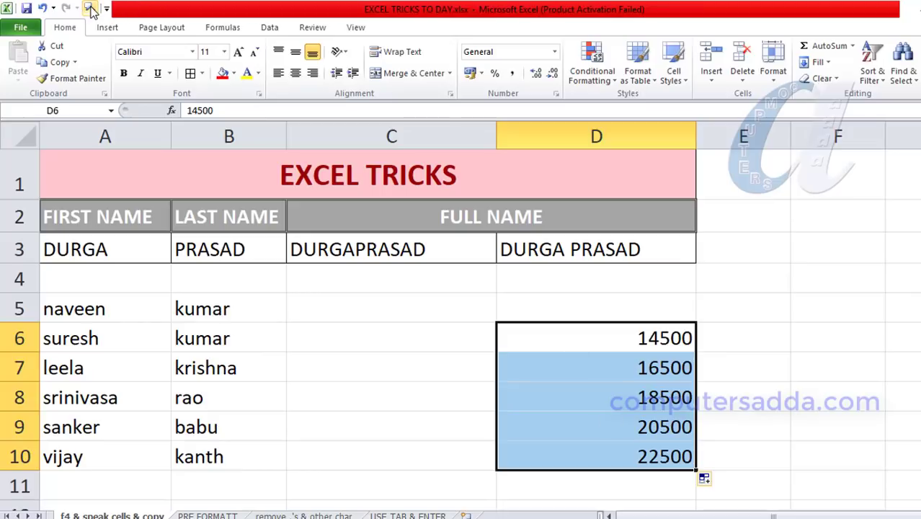
key(Return)
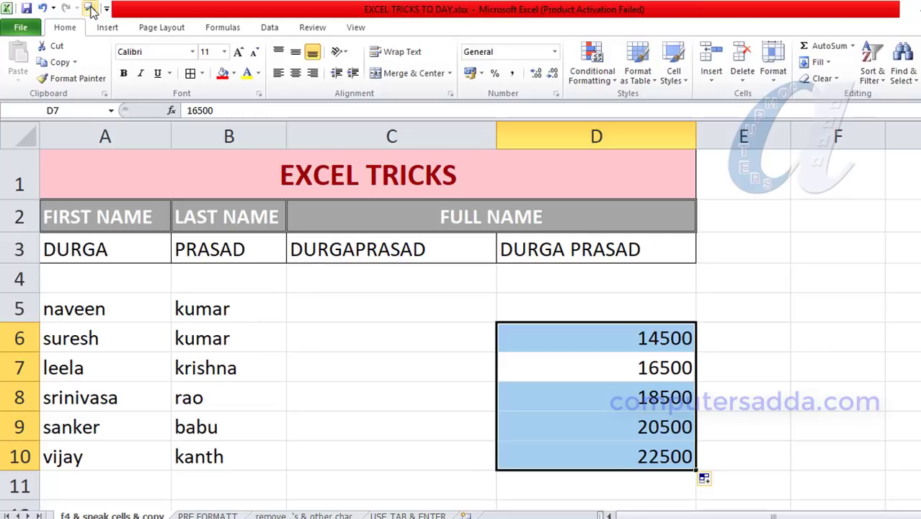
key(Return)
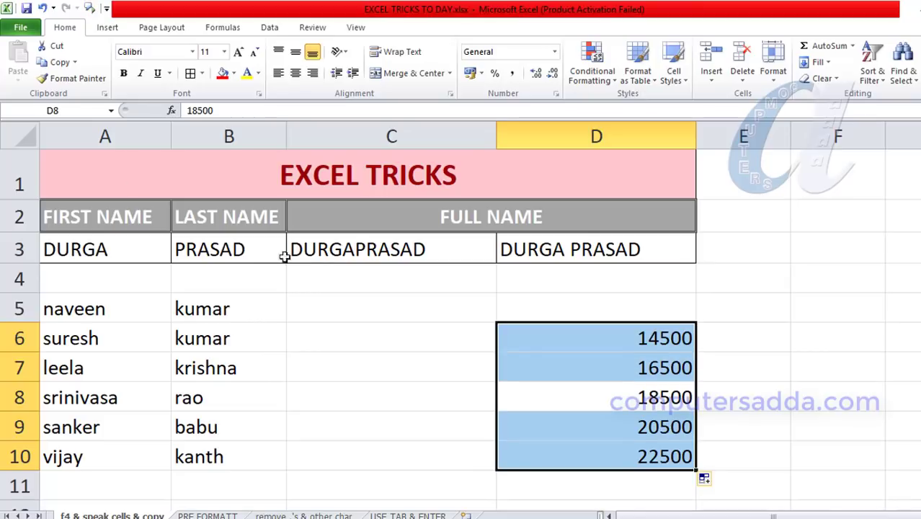
key(Return)
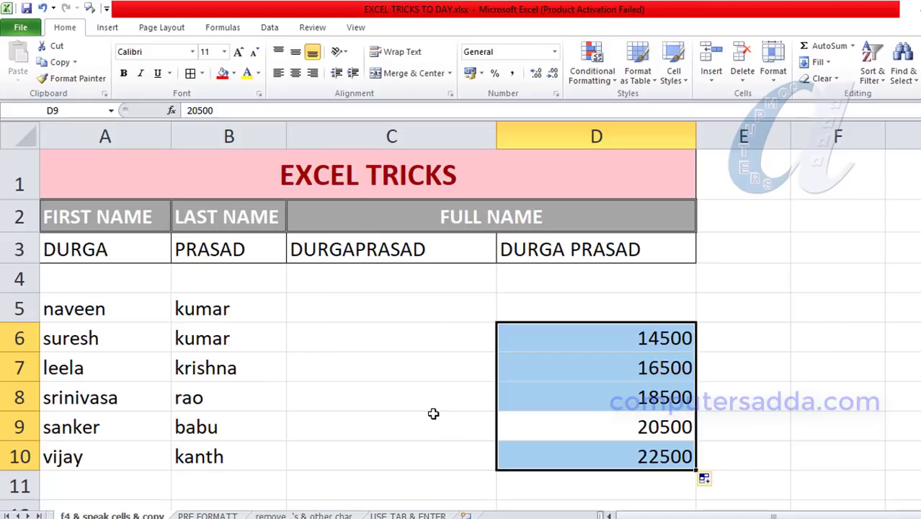
key(Return)
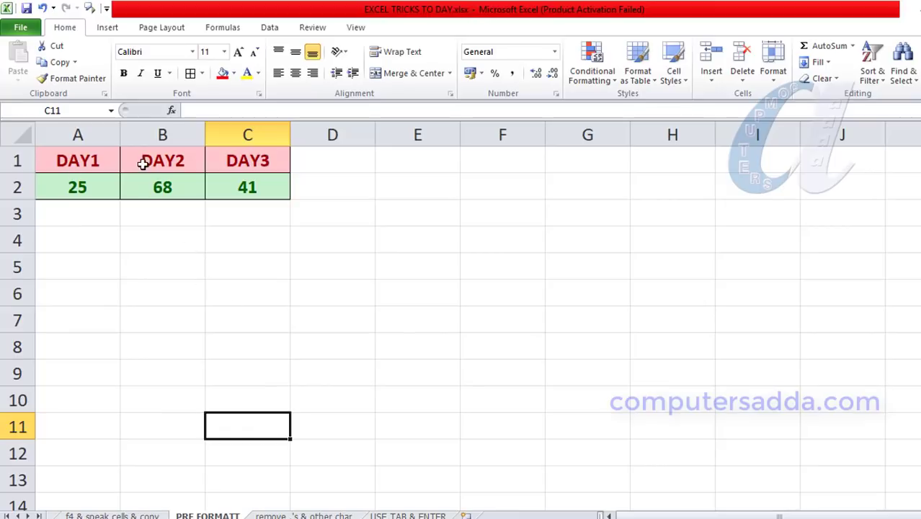
drag(63, 186, 253, 185)
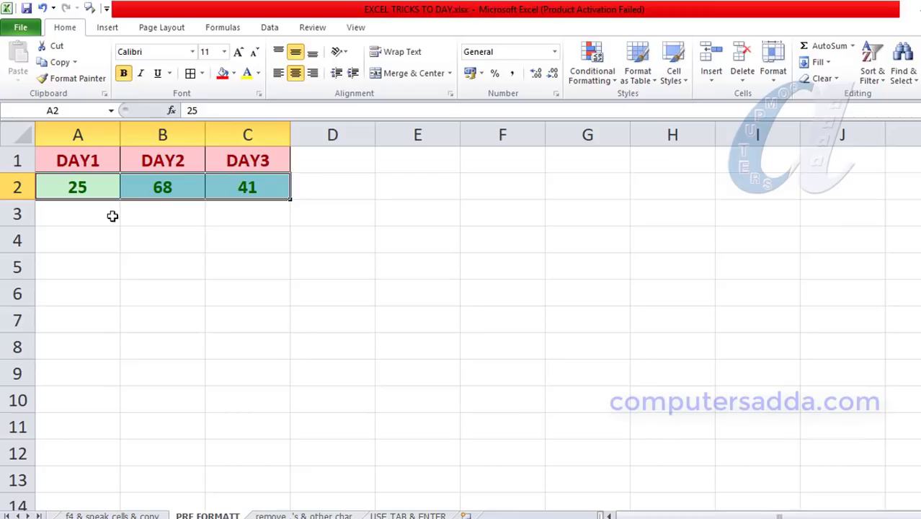
click(72, 215)
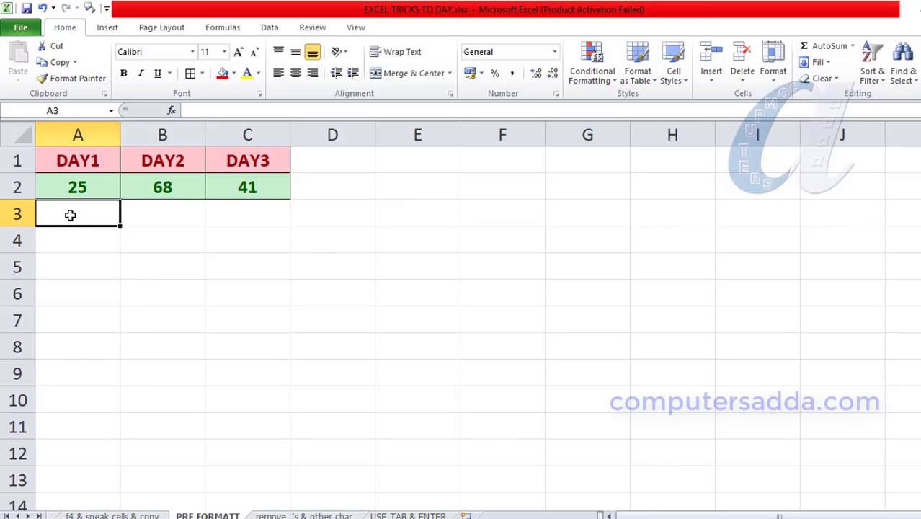
text(78)
key(Tab)
text(89)
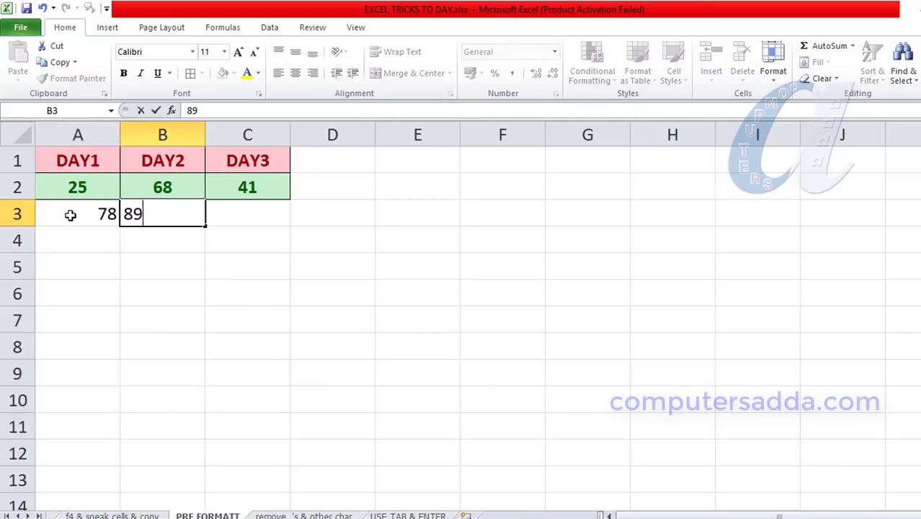
key(Tab)
text(63)
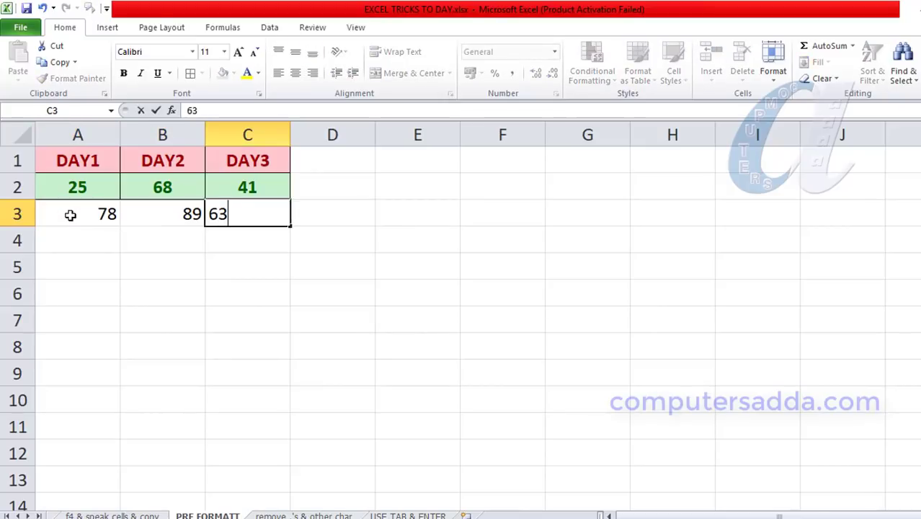
key(Down)
key(Left)
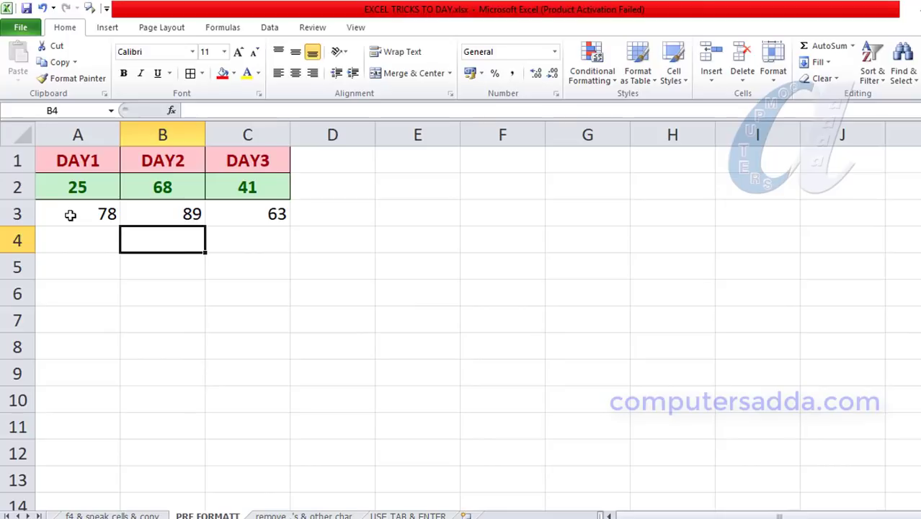
drag(70, 215, 224, 217)
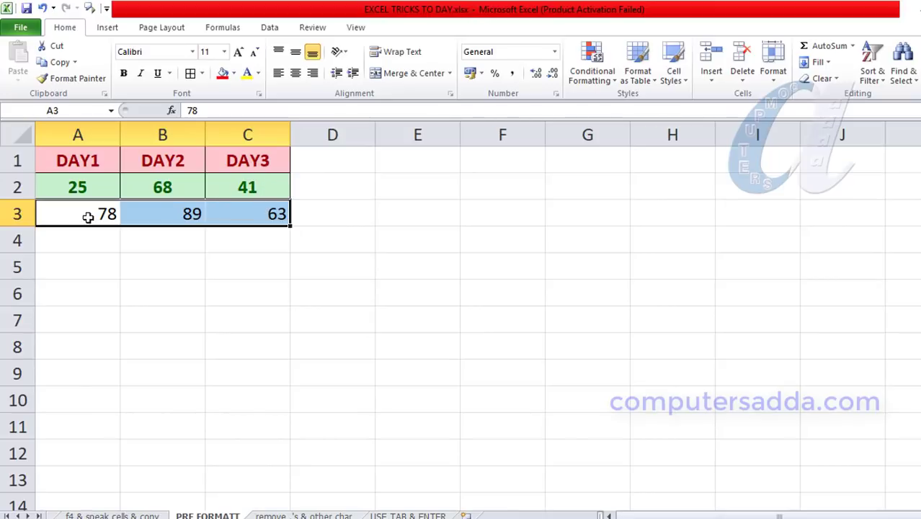
drag(86, 215, 231, 217)
key(Delete)
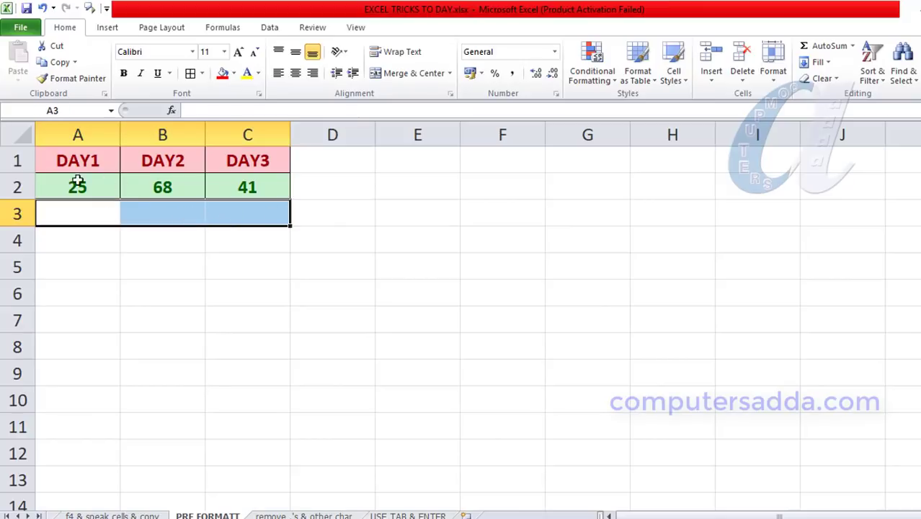
Convert A1:C2 (DAY1–DAY3 with 25, 68, 41) into a table with headers using Ctrl+T
click(72, 186)
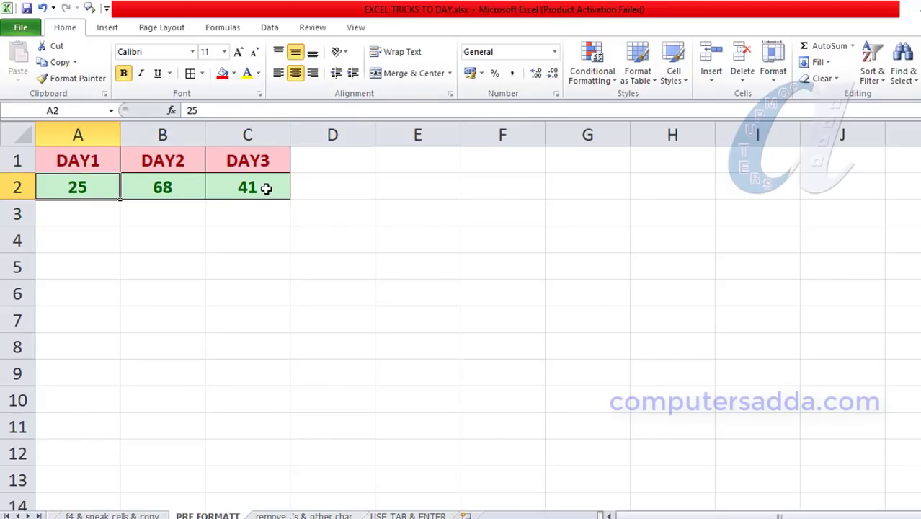
drag(69, 157, 253, 160)
drag(68, 166, 246, 165)
drag(79, 187, 252, 188)
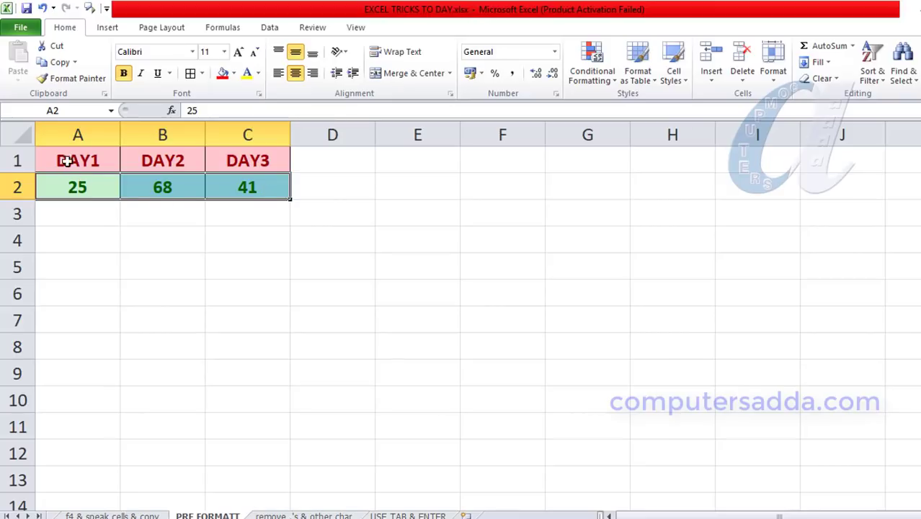
drag(62, 151, 257, 187)
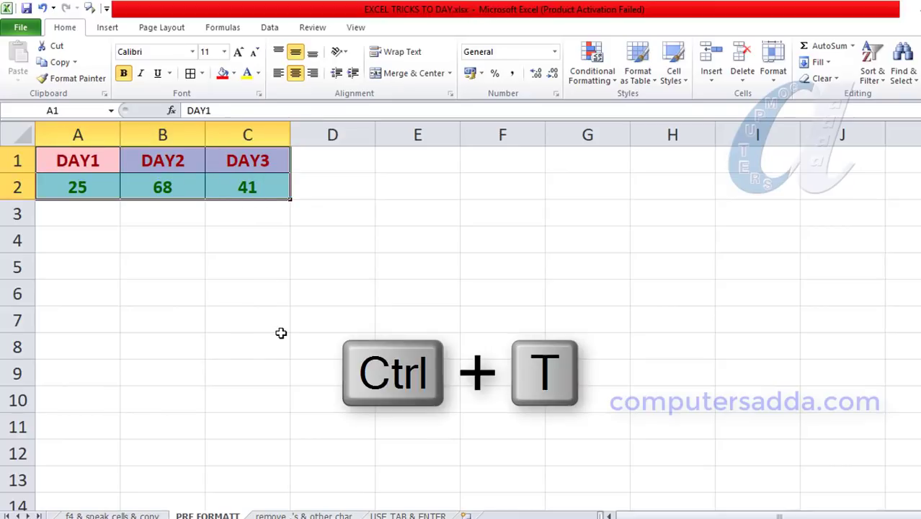
key(ctrl+t)
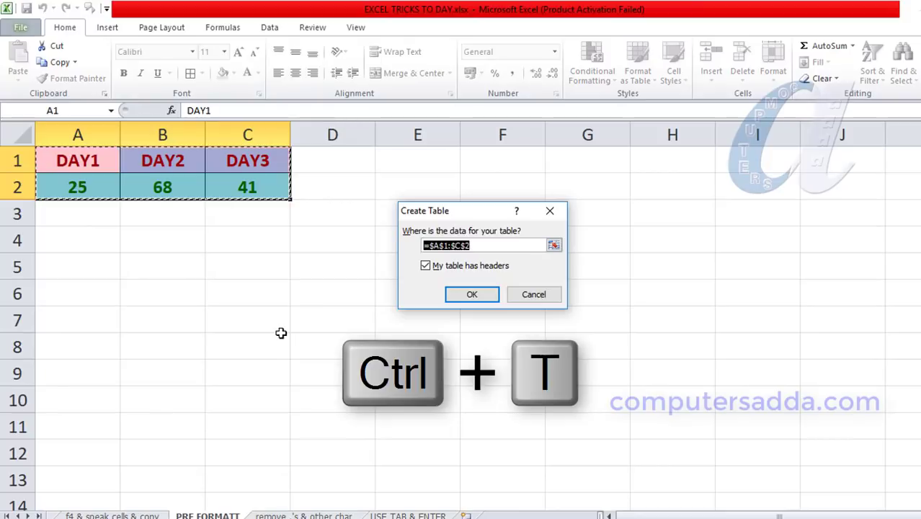
click(471, 300)
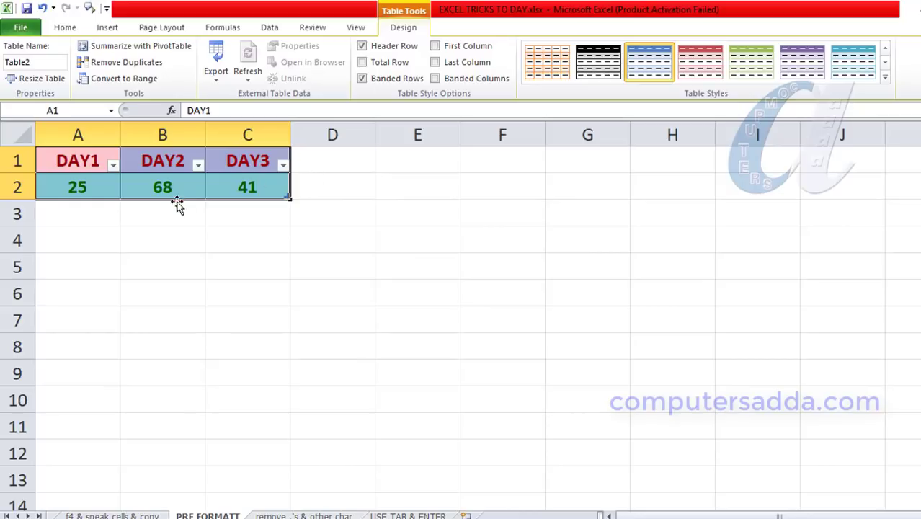
click(72, 212)
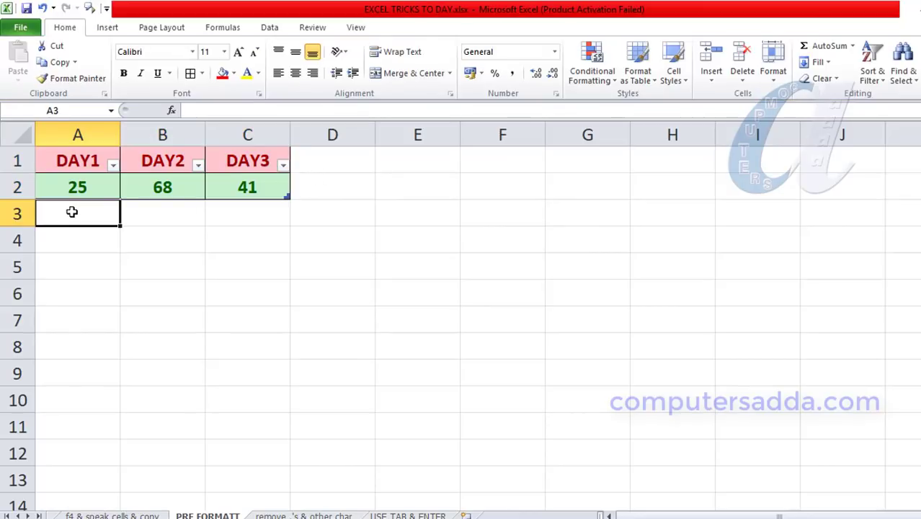
Enter 89, 74 and 85 across the table's next row
text(89)
key(Tab)
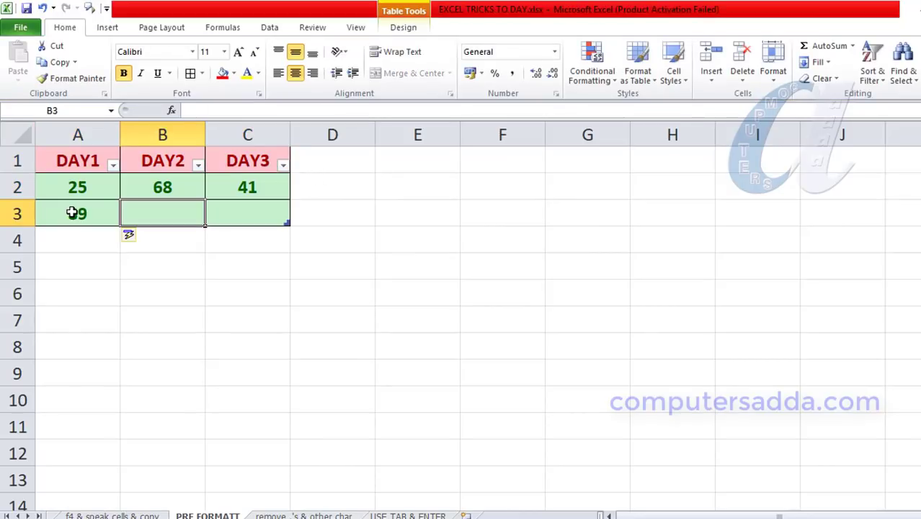
text(74)
key(Tab)
text(85)
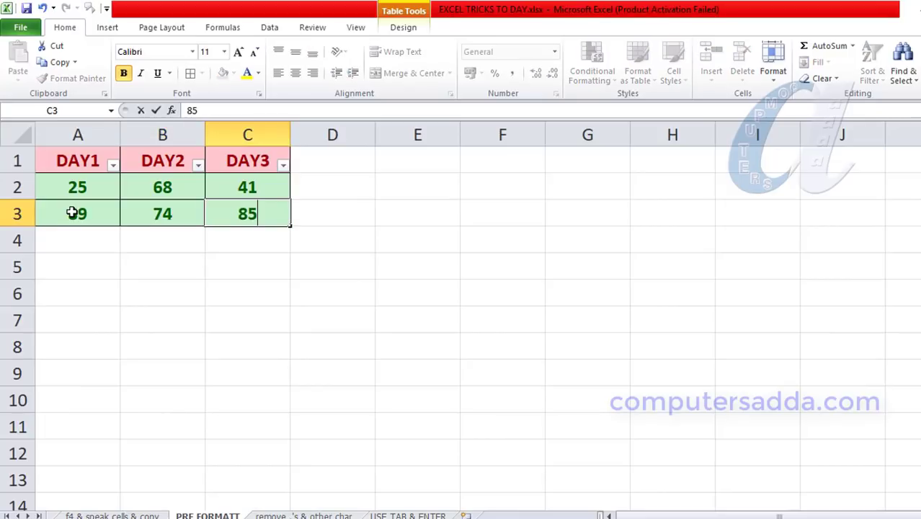
key(Return)
key(Home)
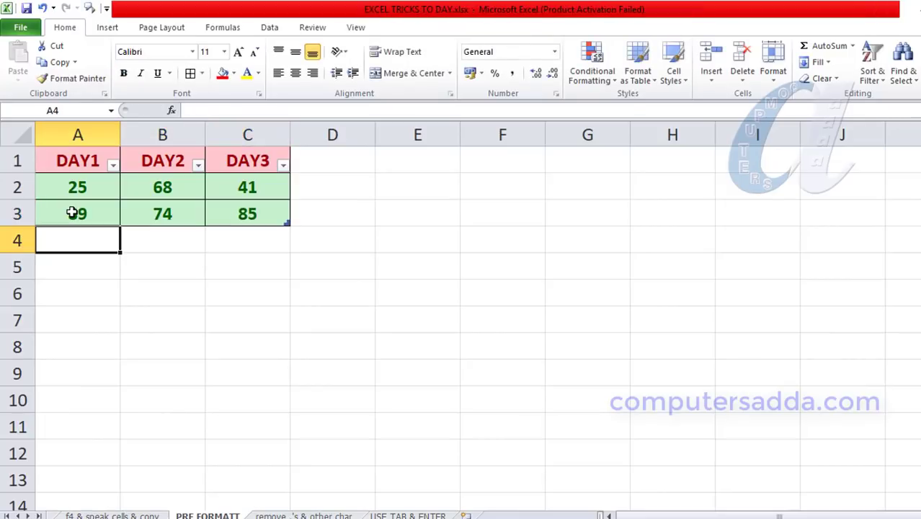
Add a fourth row of 125, 74 and 563, extending the table
text(125)
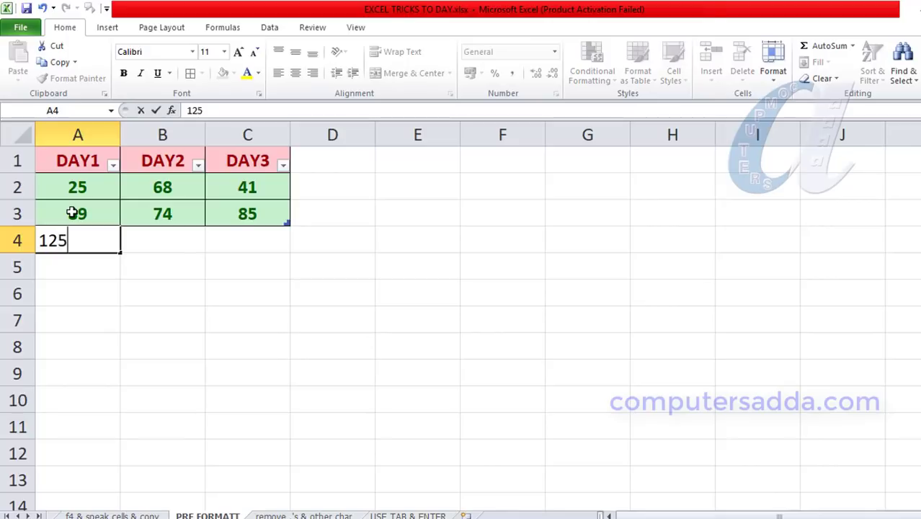
key(Tab)
text(74)
key(Tab)
text(56)
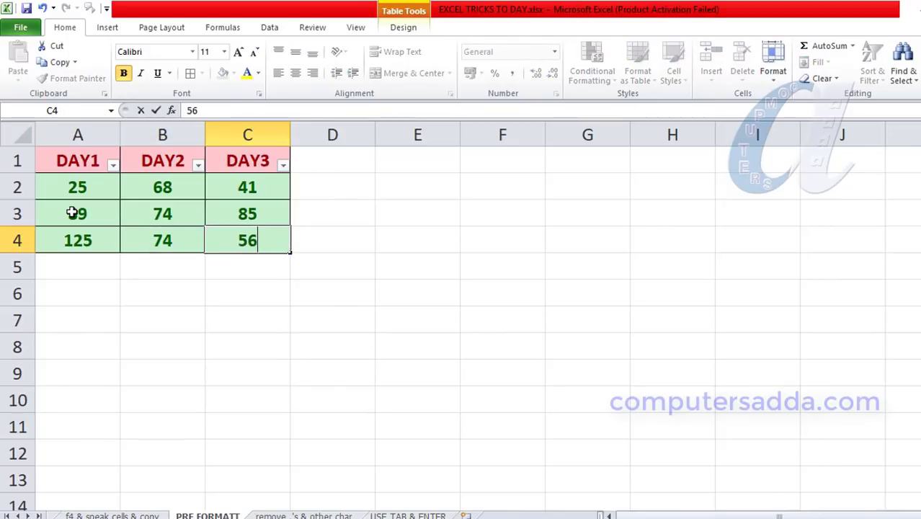
text(3)
key(Tab)
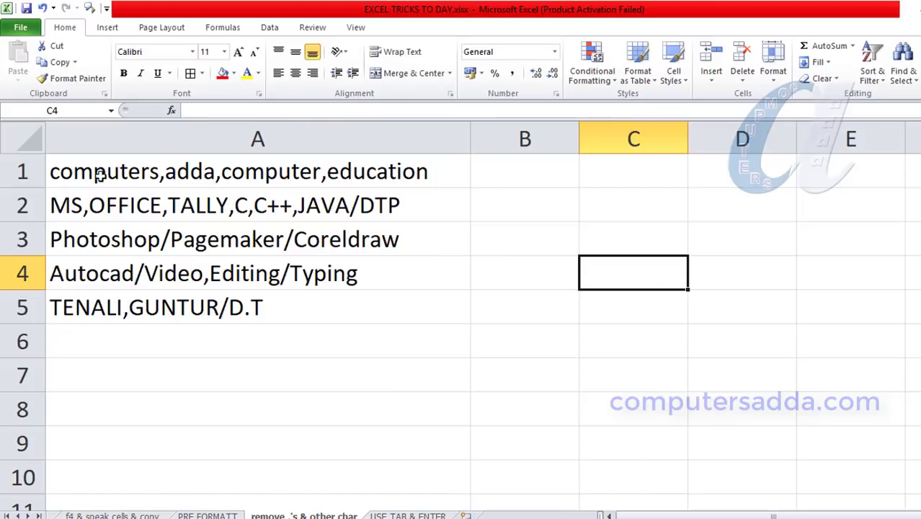
Select A1:A5 and open Replace with a comma in Find what
drag(102, 177, 106, 309)
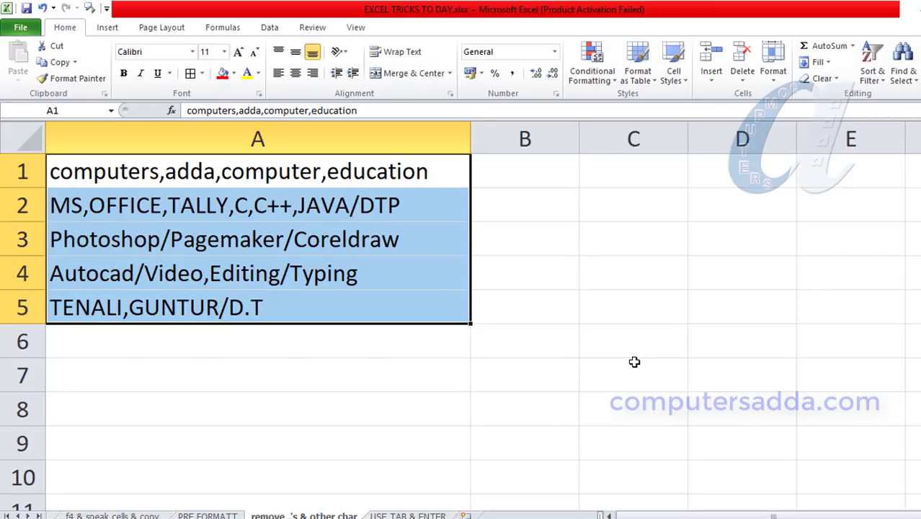
key(ctrl+h)
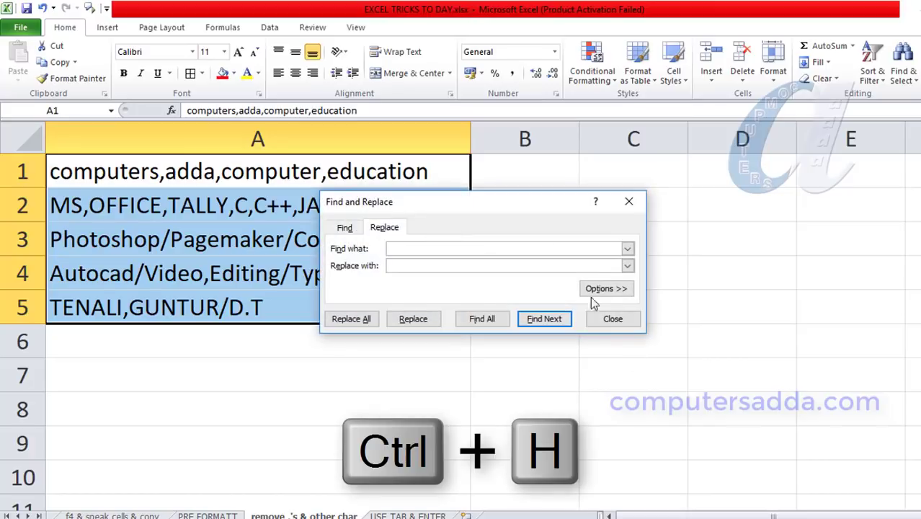
drag(476, 206, 676, 220)
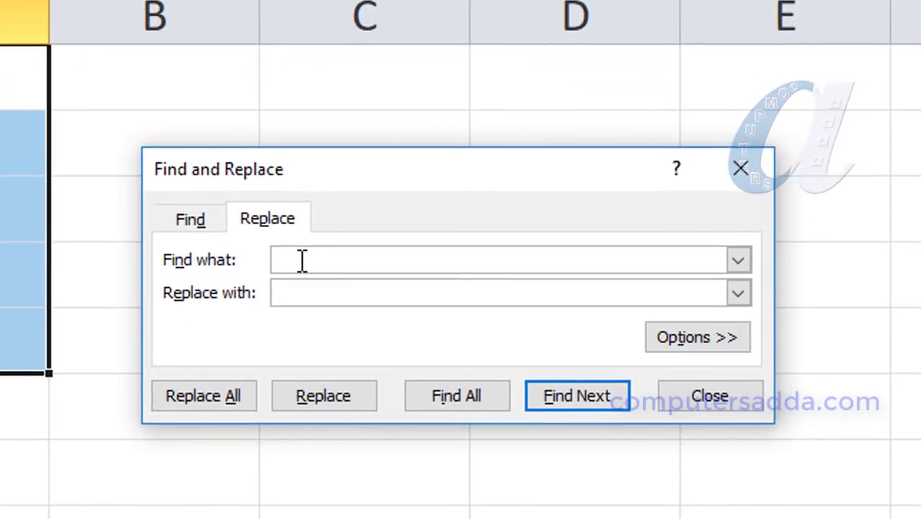
text(,)
click(293, 296)
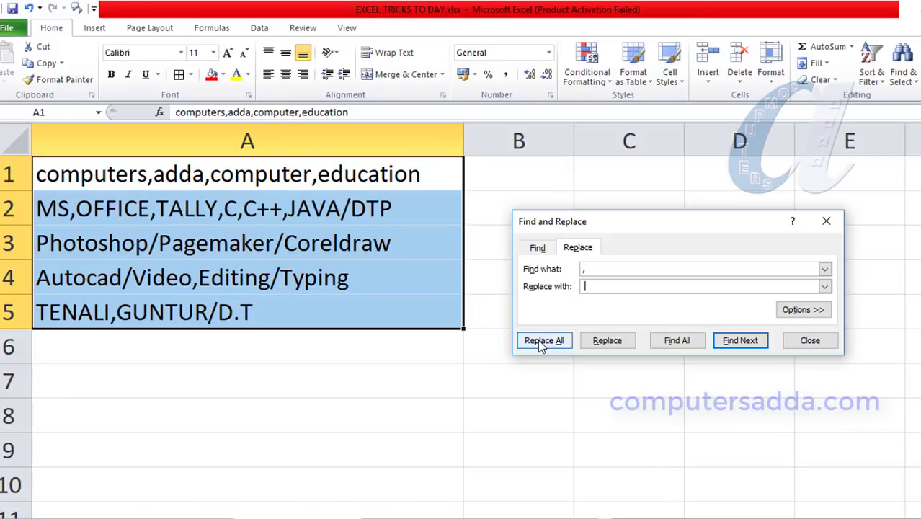
Replace all commas, then all '/' characters, in A1:A5 with spaces, and close Find and Replace
click(539, 342)
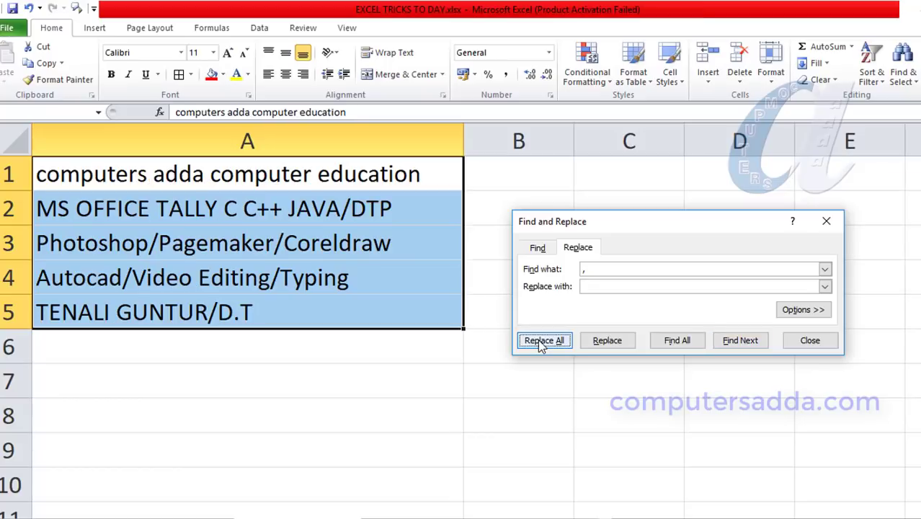
click(500, 319)
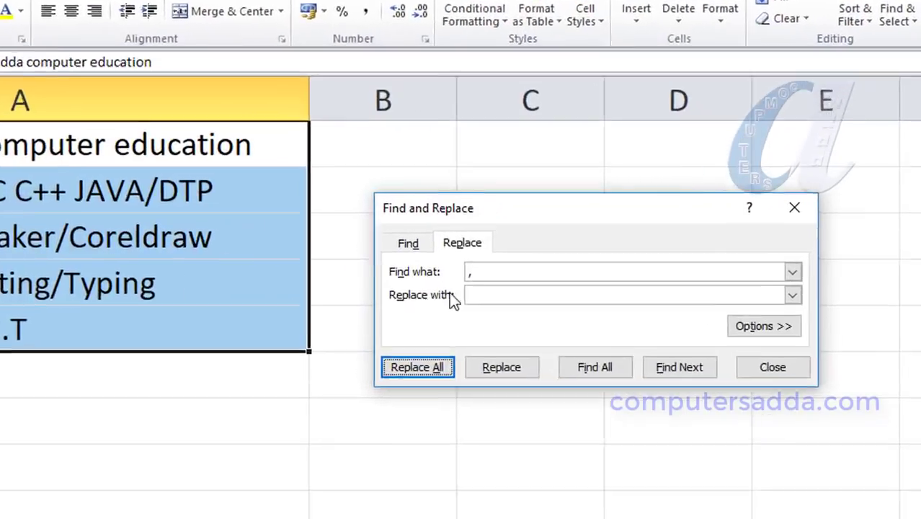
drag(481, 272, 459, 273)
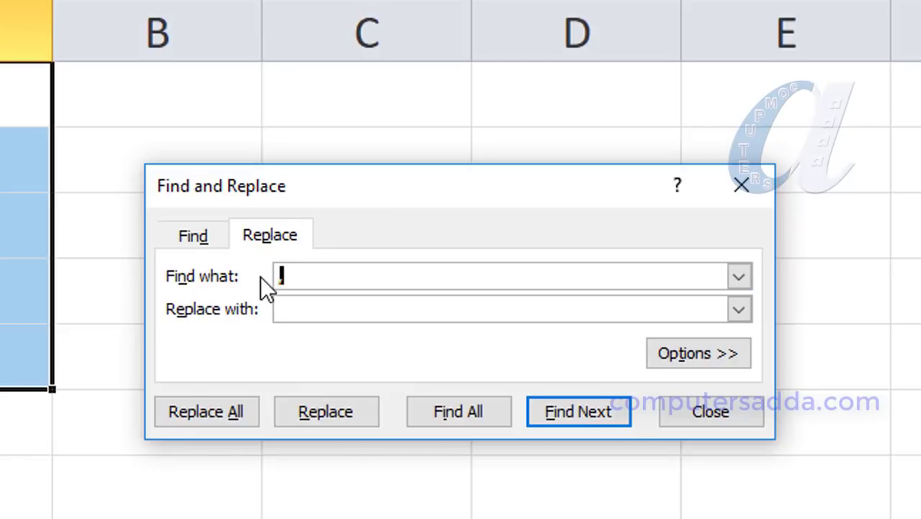
text(/)
click(293, 309)
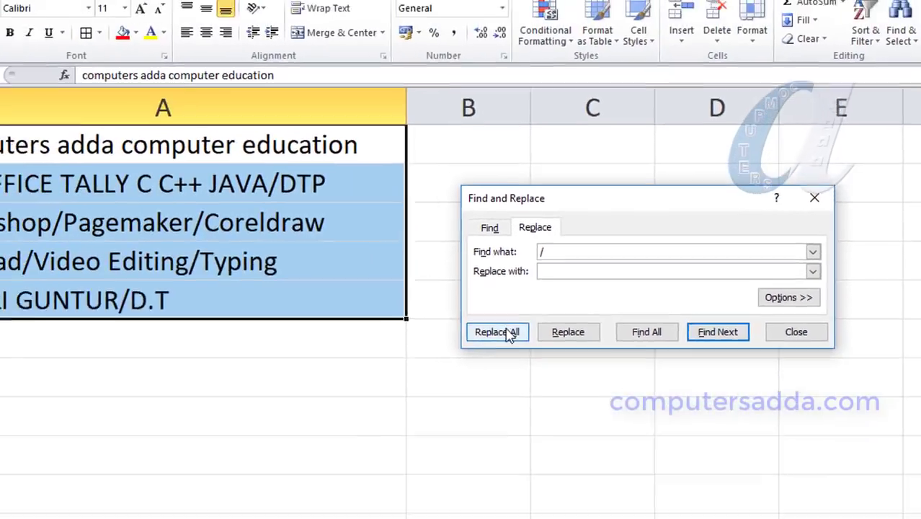
click(545, 319)
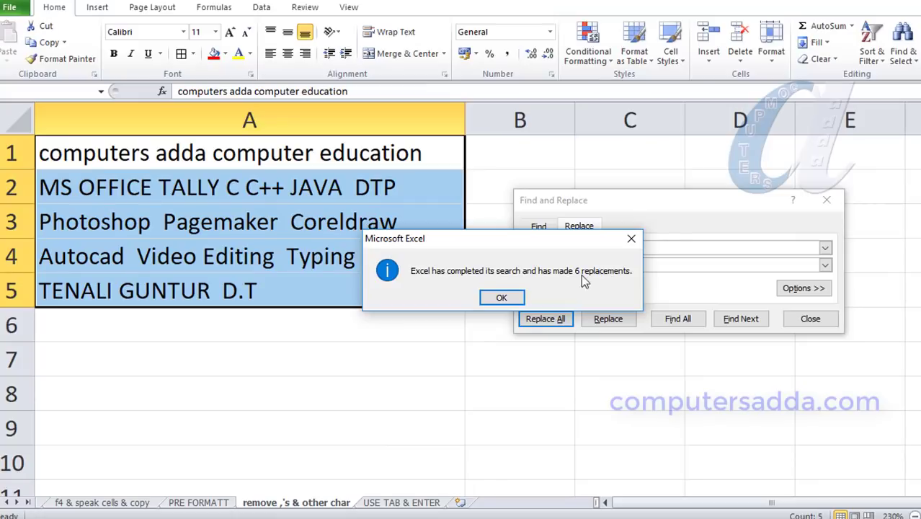
click(502, 298)
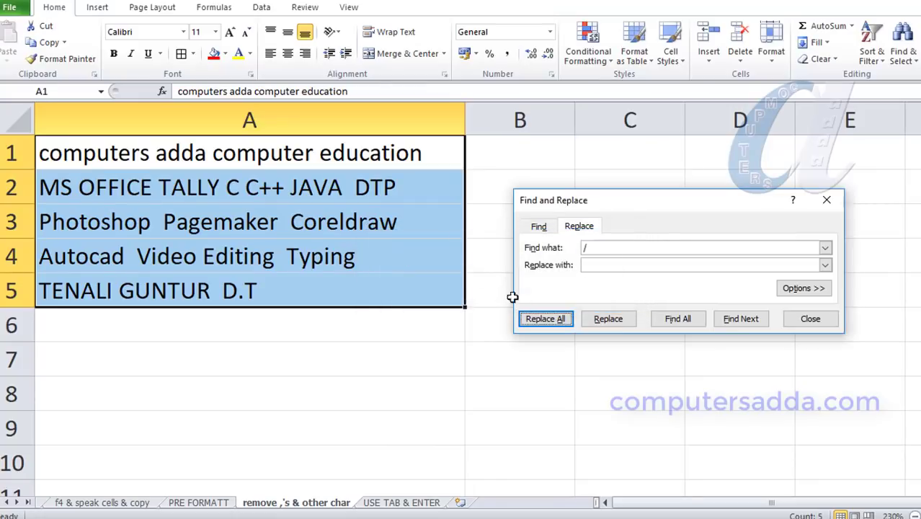
click(810, 318)
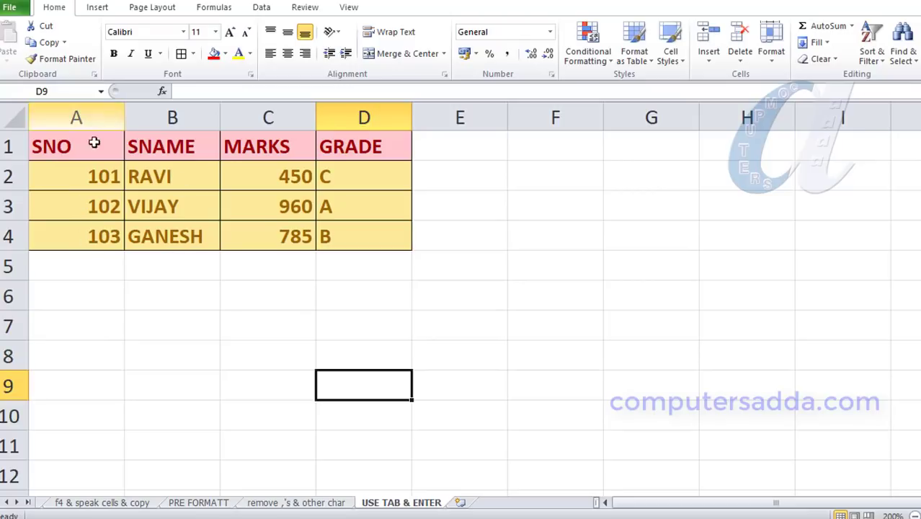
Enter the headings sno, sname, marks and grade across F4:I4
click(545, 231)
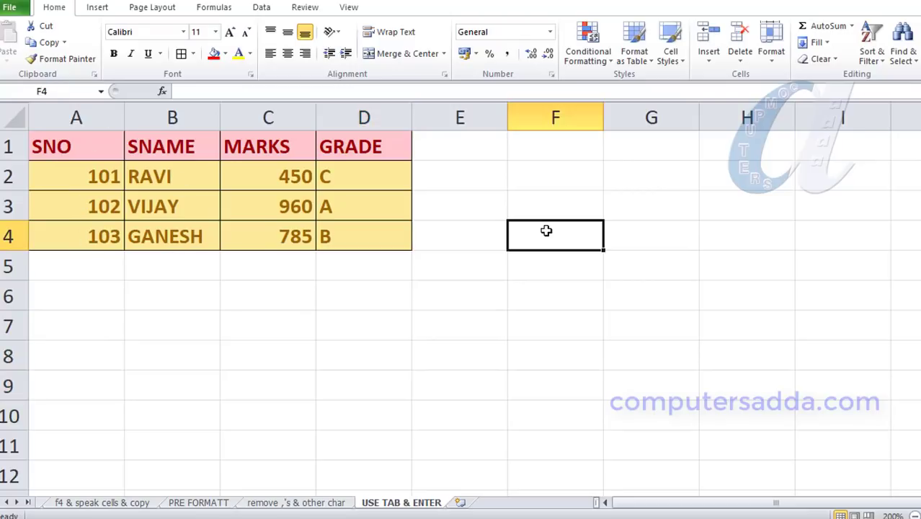
text(sn)
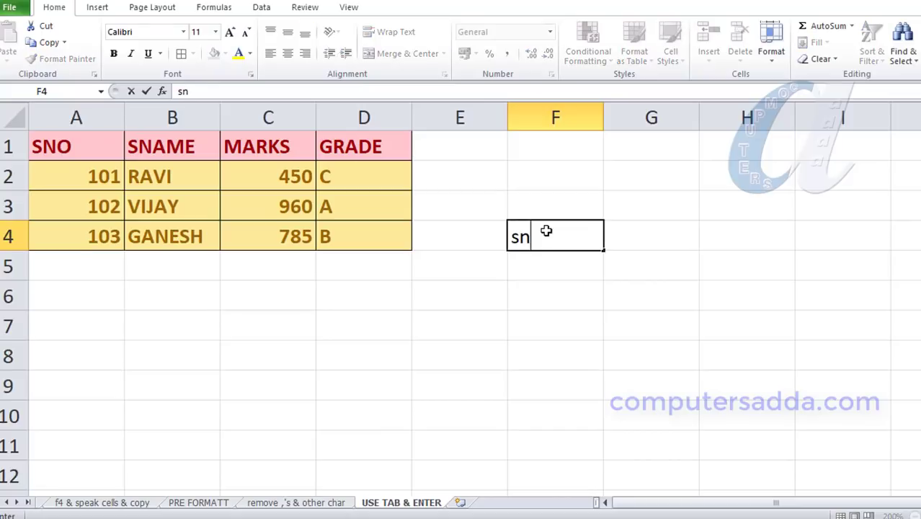
text(o)
key(Tab)
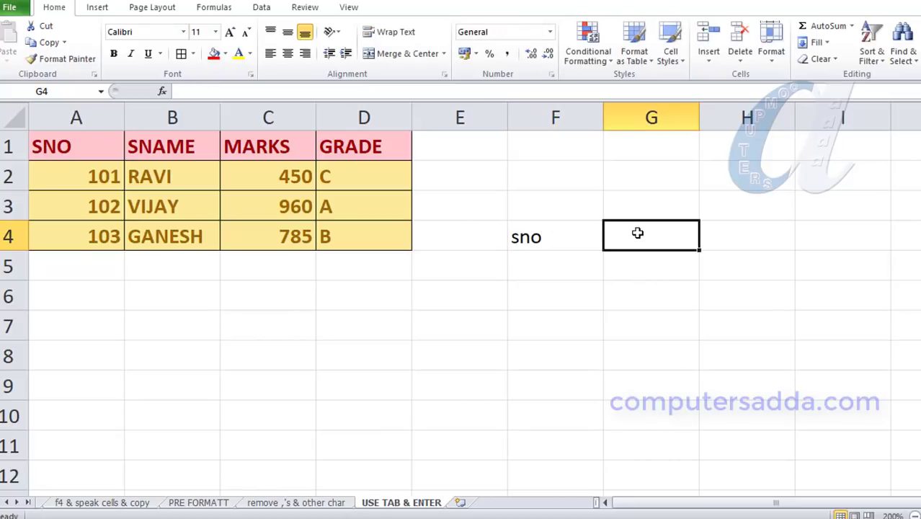
text(sname)
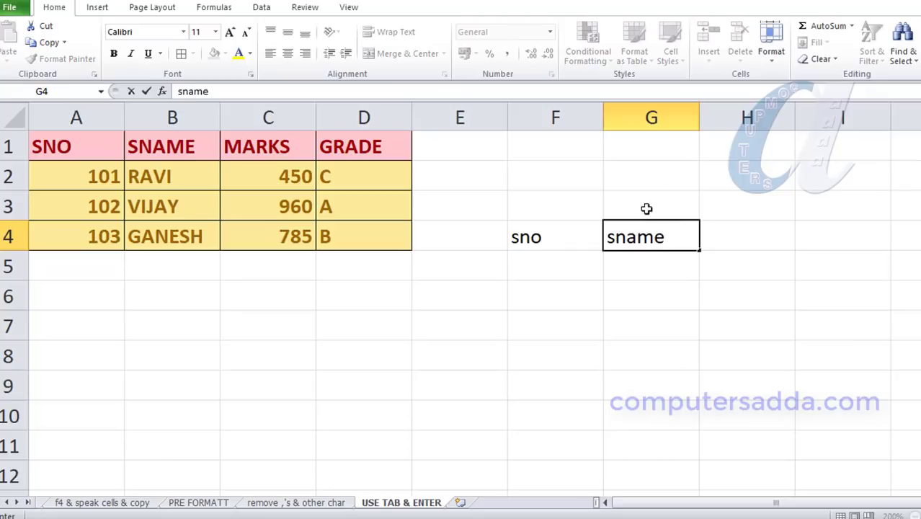
key(Tab)
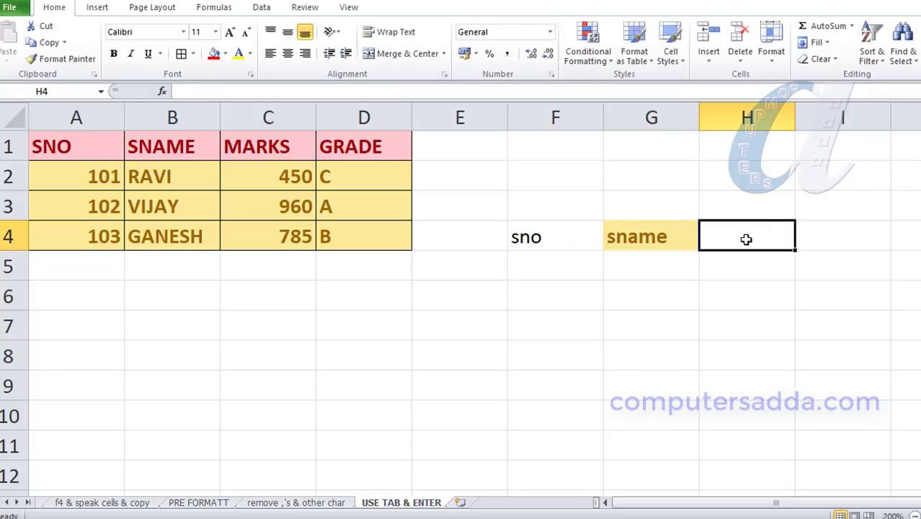
text(marks)
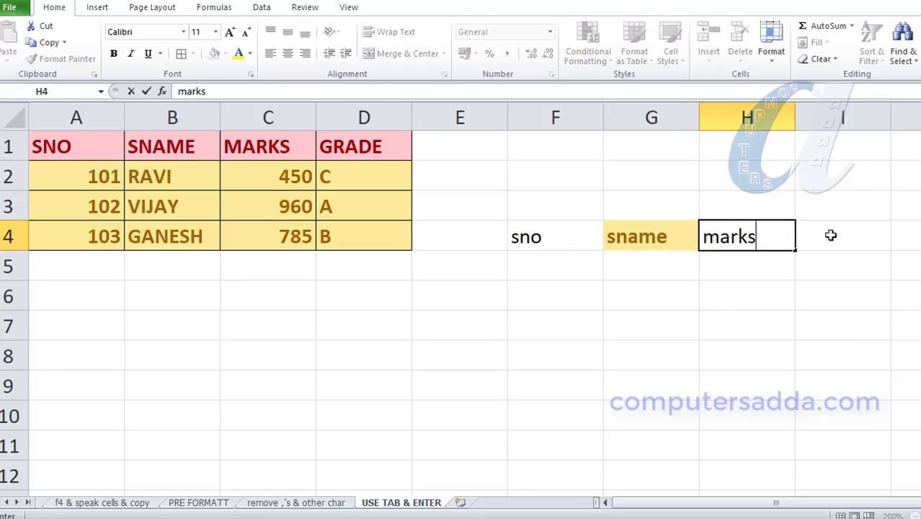
key(Tab)
text(gra)
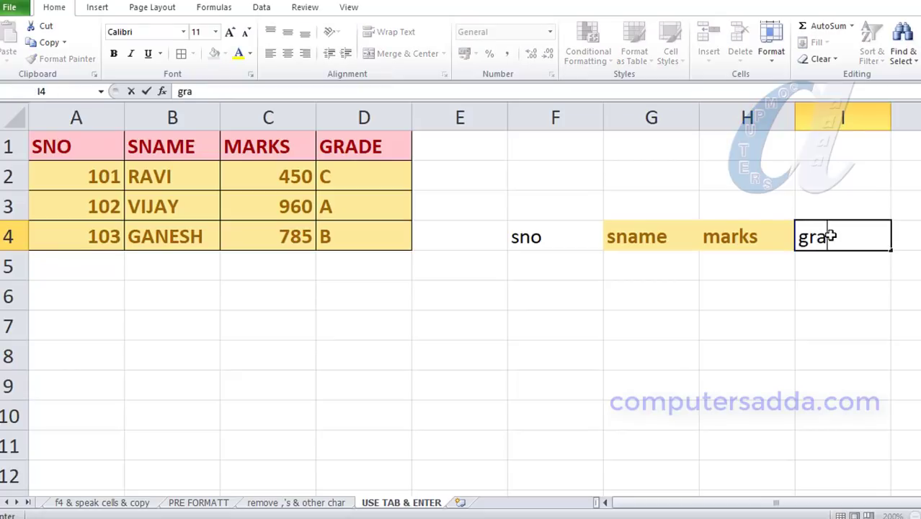
text(de)
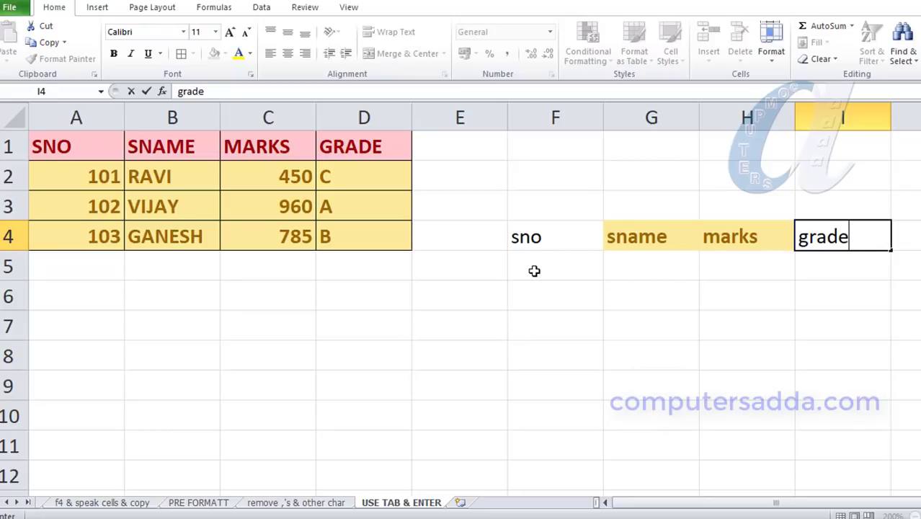
key(Return)
Enter serial numbers 101, 102 and 103 in F5:F7
text(10)
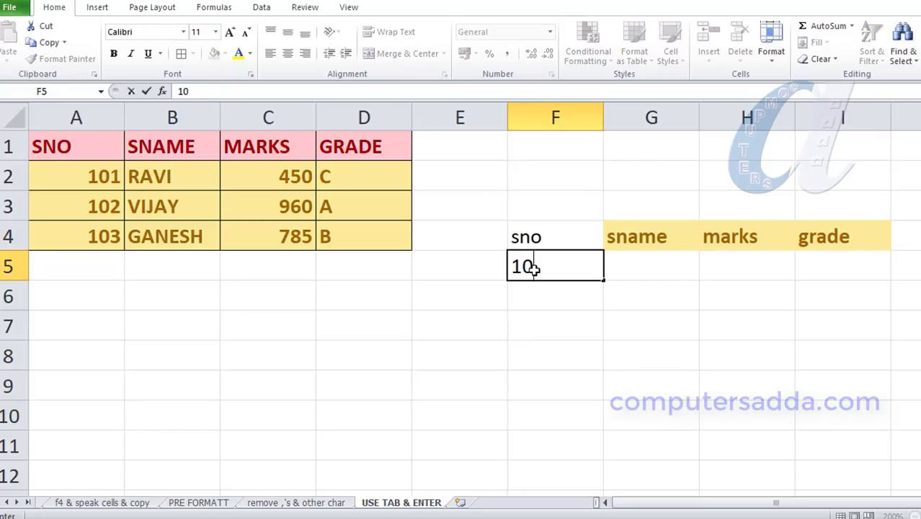
text(1)
key(Return)
text(102)
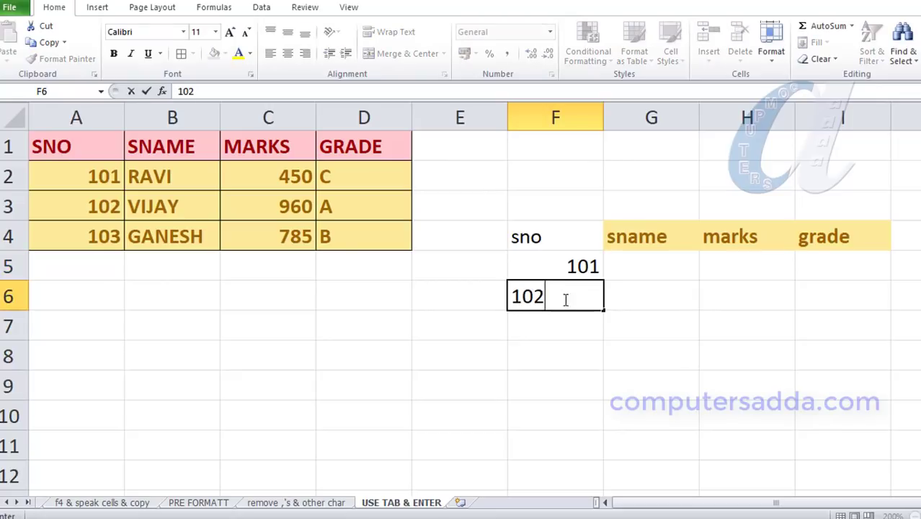
key(Return)
text(103)
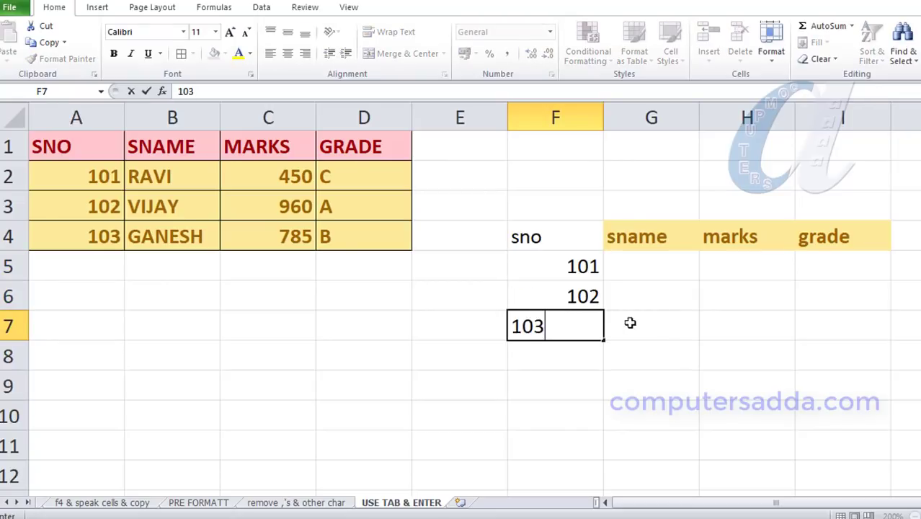
key(Tab)
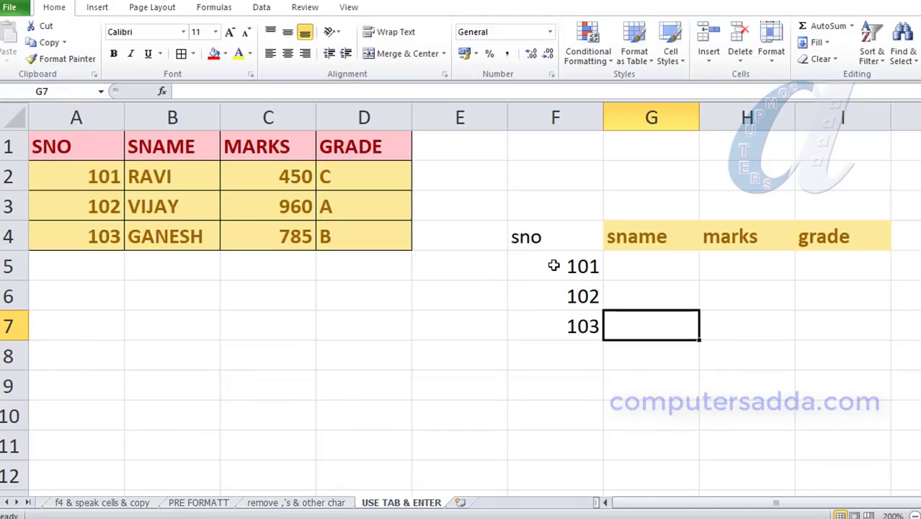
Clear all content and formatting from G4:I4
drag(554, 265, 529, 323)
drag(644, 238, 841, 240)
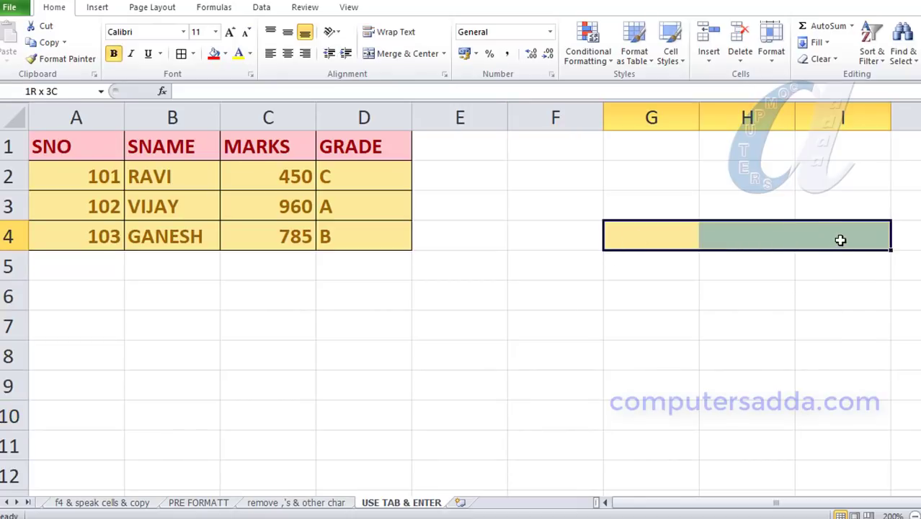
click(821, 59)
click(835, 79)
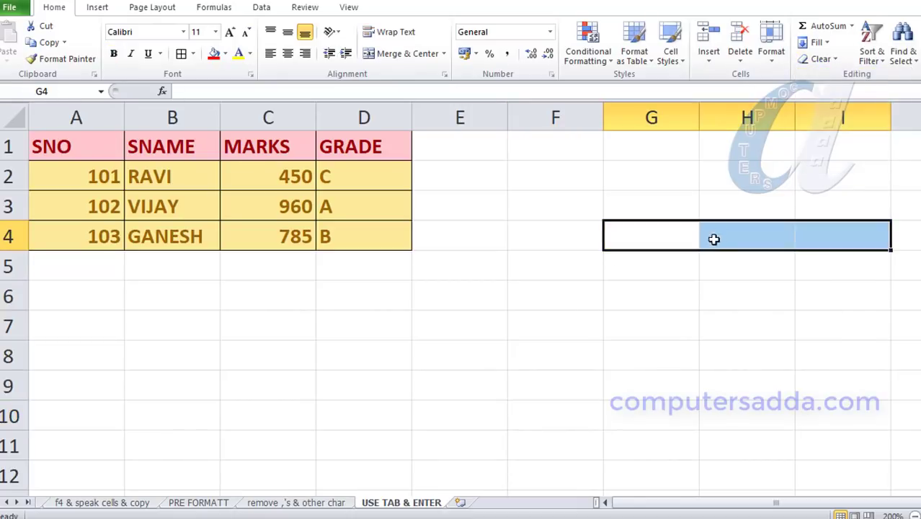
click(633, 323)
Enter the headings sno, sname, marks and grade across F3:I3
click(544, 202)
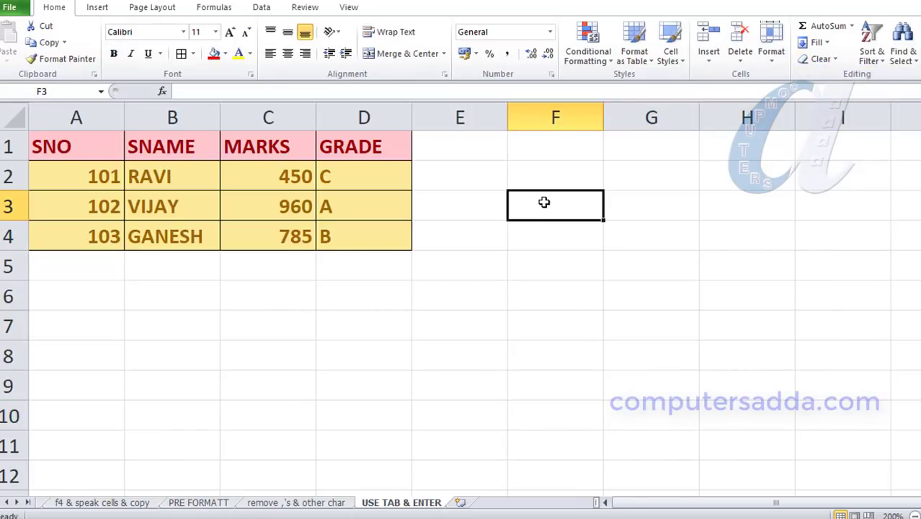
text(sn)
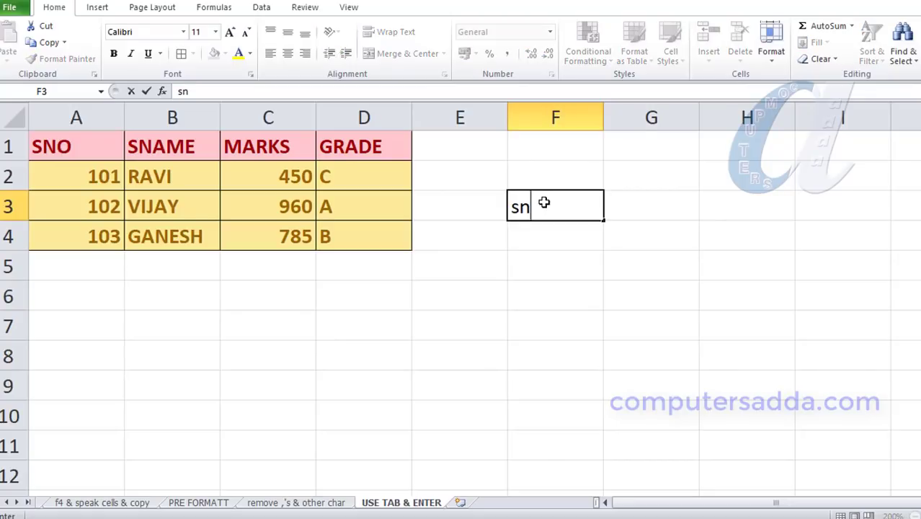
text(o)
key(Tab)
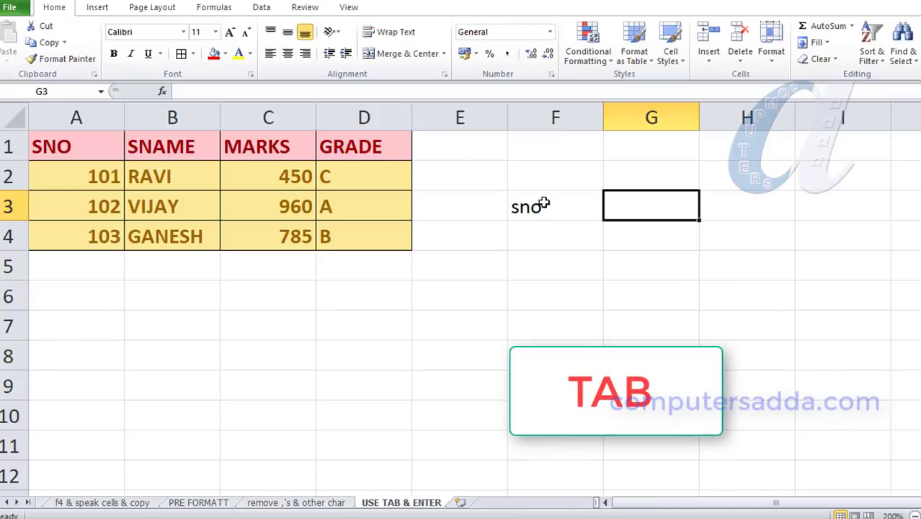
text(sname)
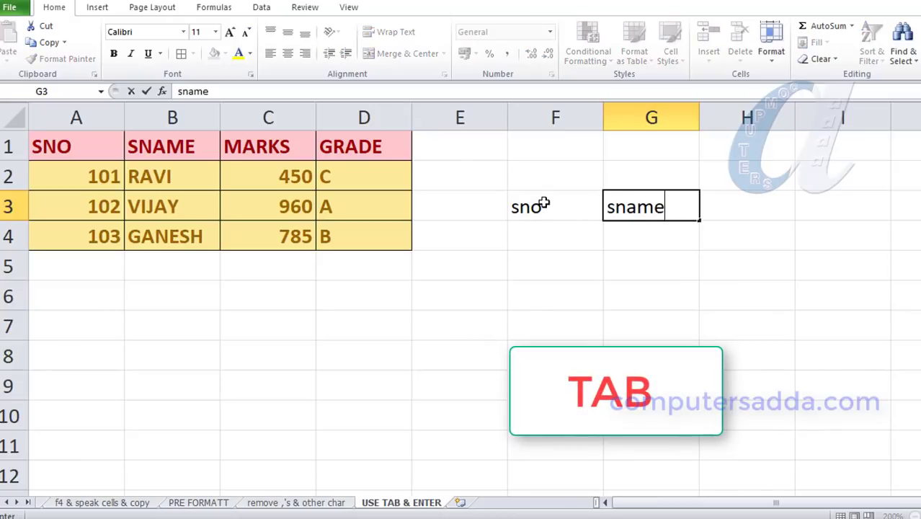
key(Tab)
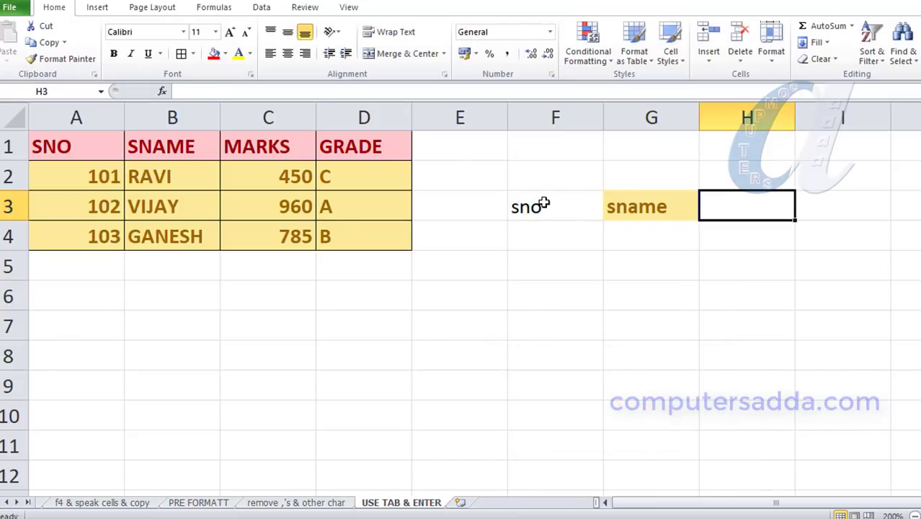
text(marks)
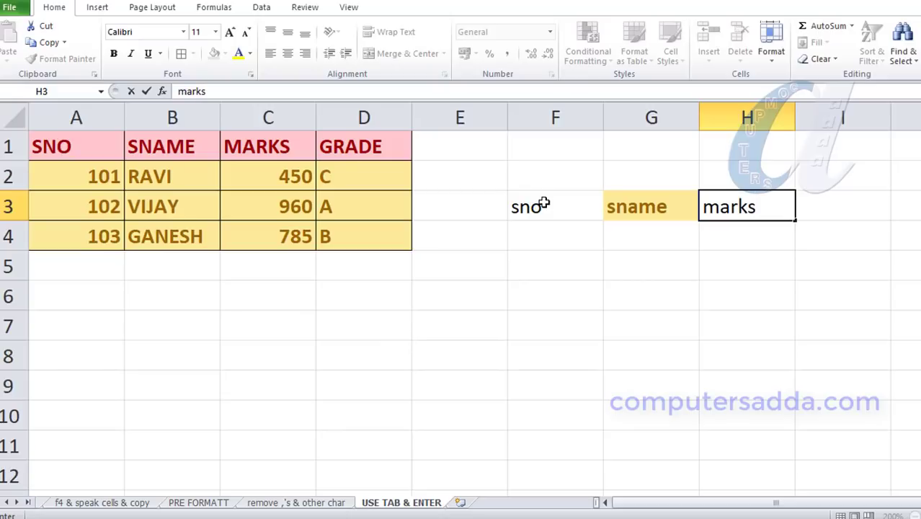
key(Tab)
text(gra)
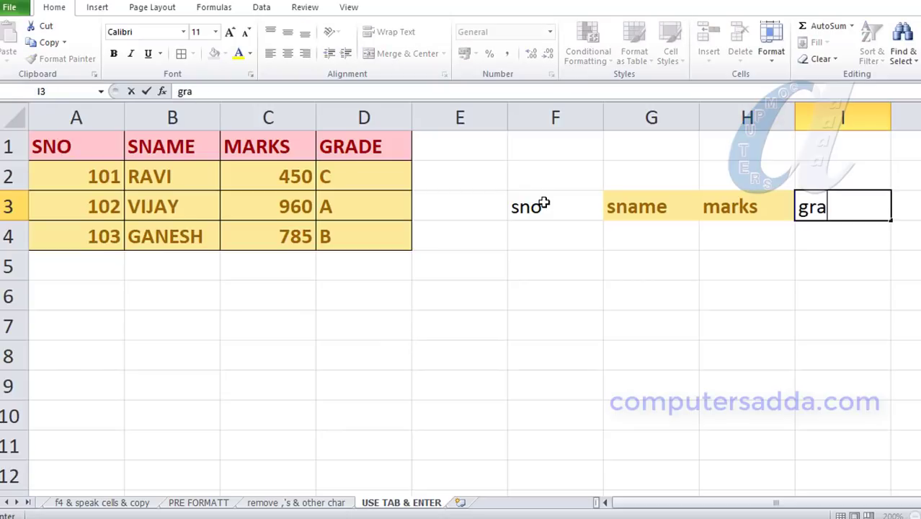
text(de)
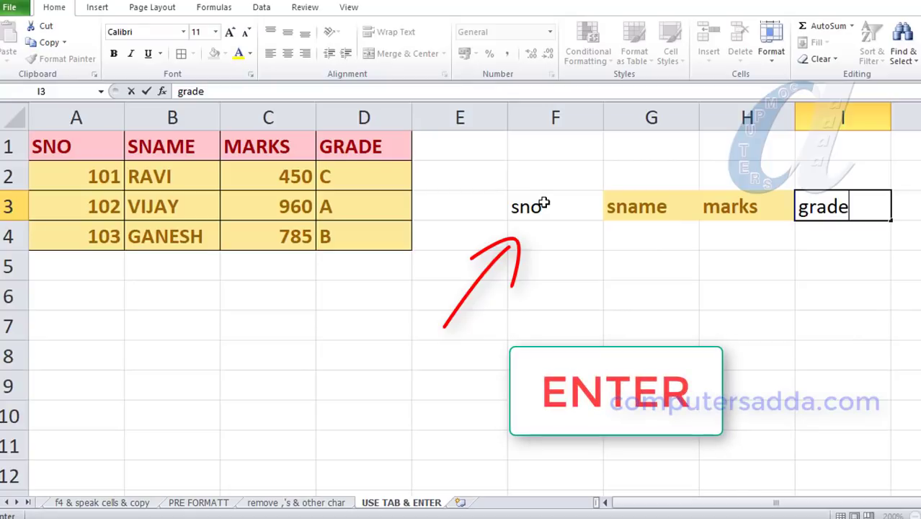
key(Return)
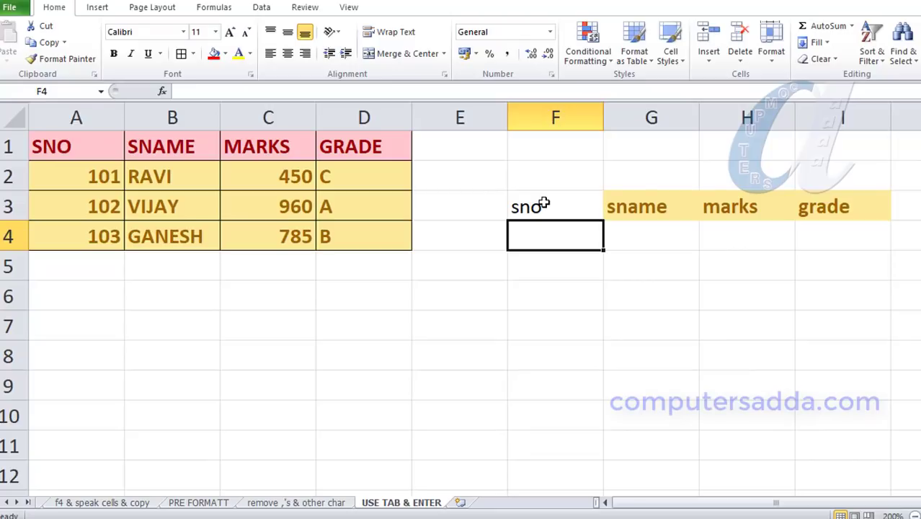
Fill F4:I4 with 101, ravi, 450 and A, tabbing between cells
text(1)
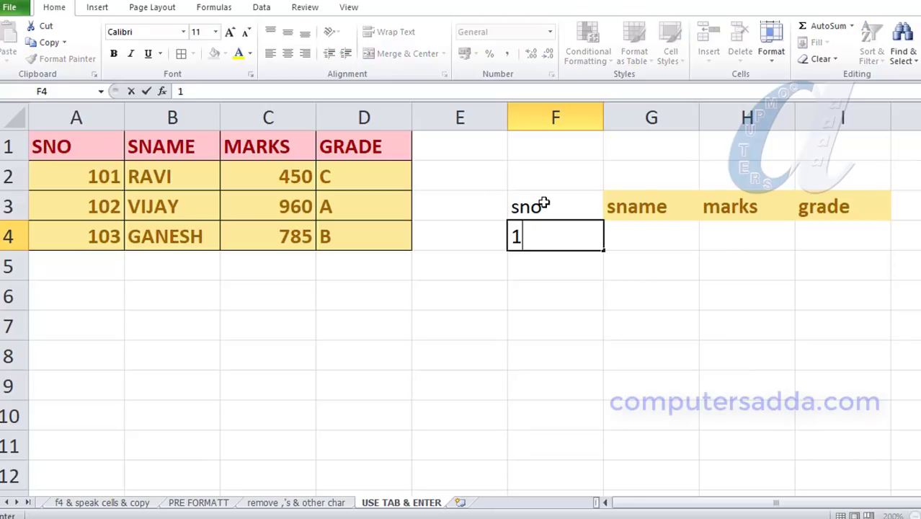
text(01)
key(Tab)
text(r)
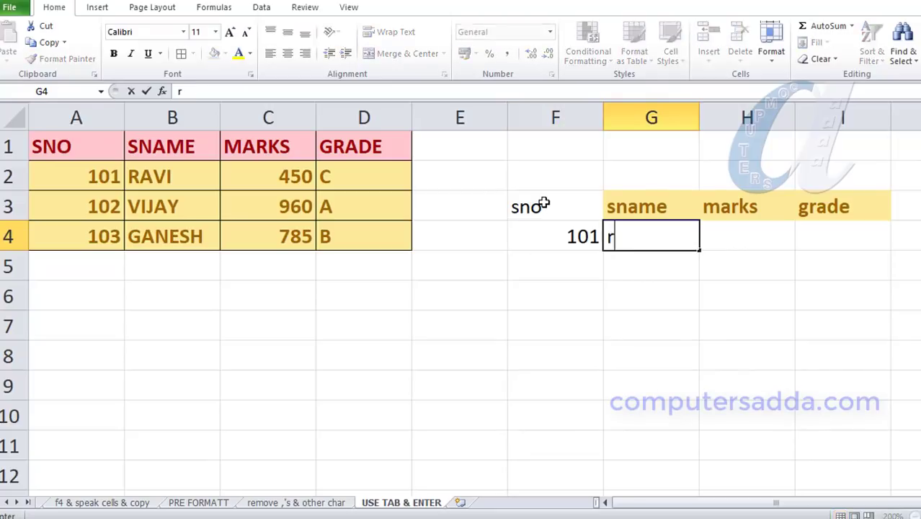
text(avi)
key(Tab)
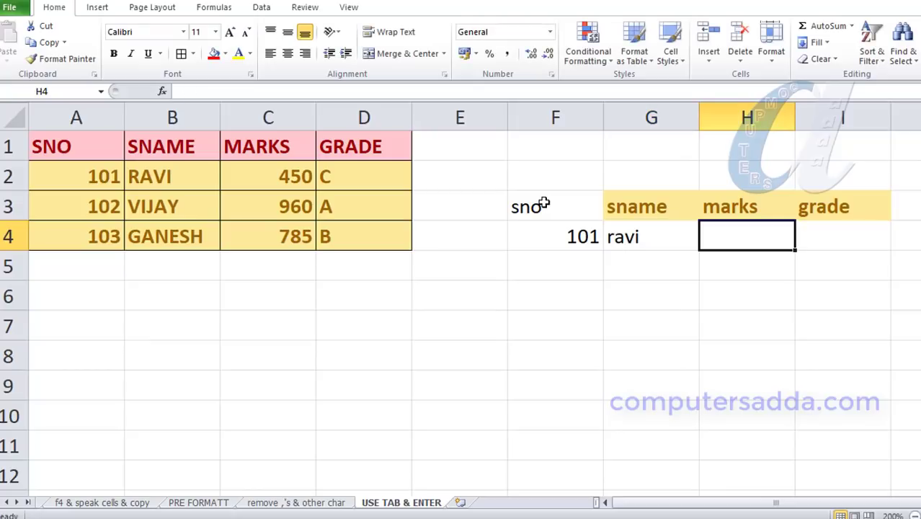
text(450)
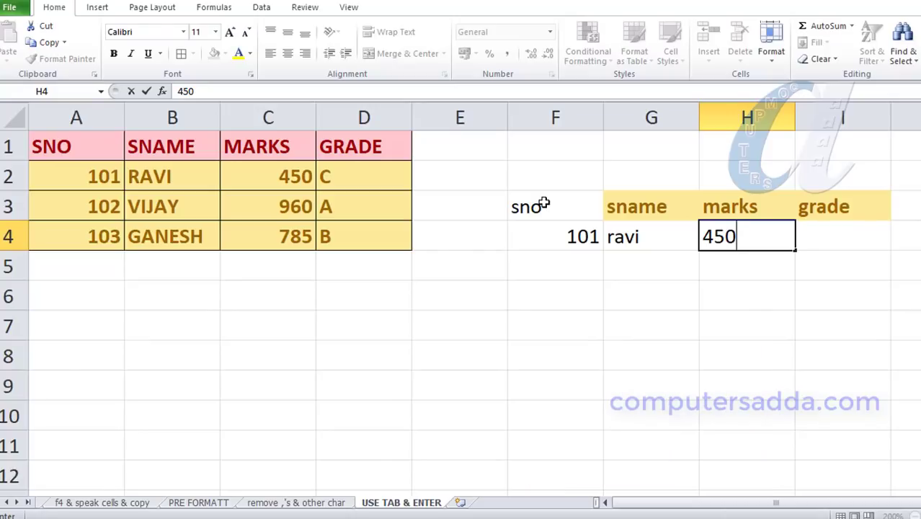
key(Tab)
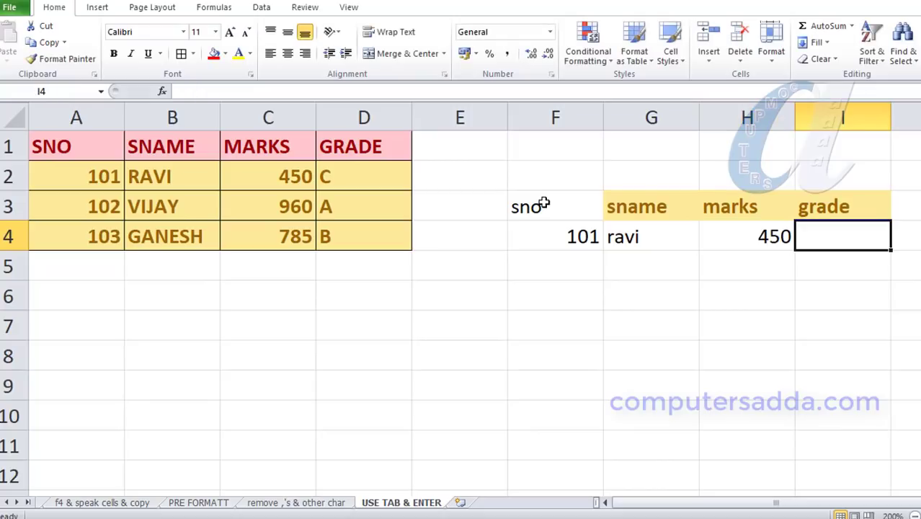
text(A)
key(Return)
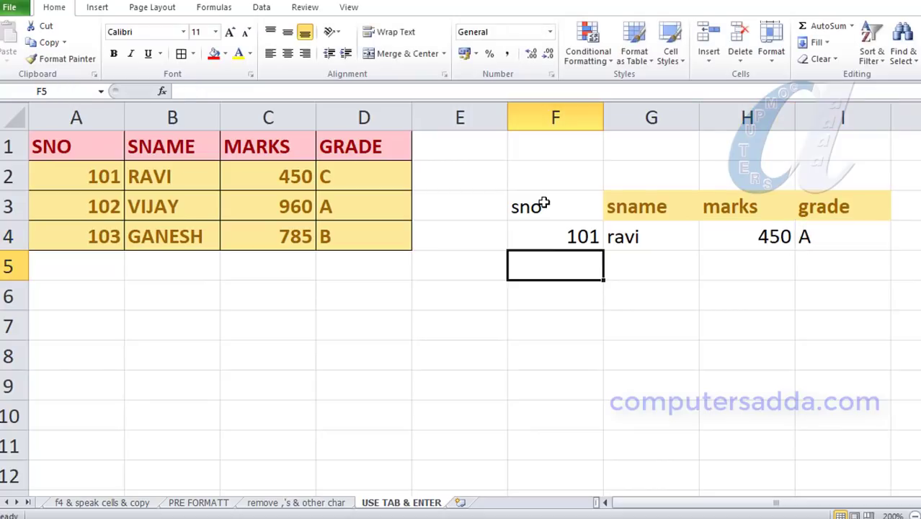
Add a test row in F5:I5 with fhdf, fgjh, fjg and gj
text(fhdf)
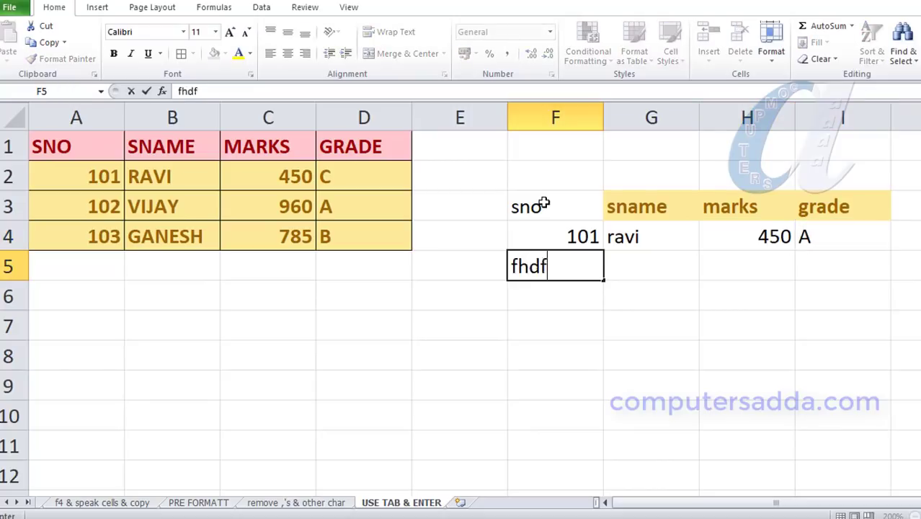
key(Tab)
text(fgjh)
key(Tab)
text(fjg)
key(Tab)
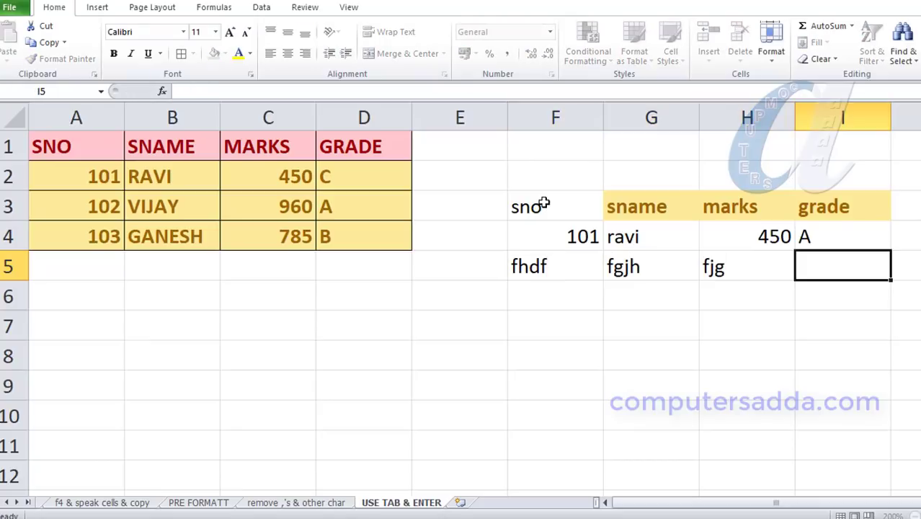
text(gj)
key(Return)
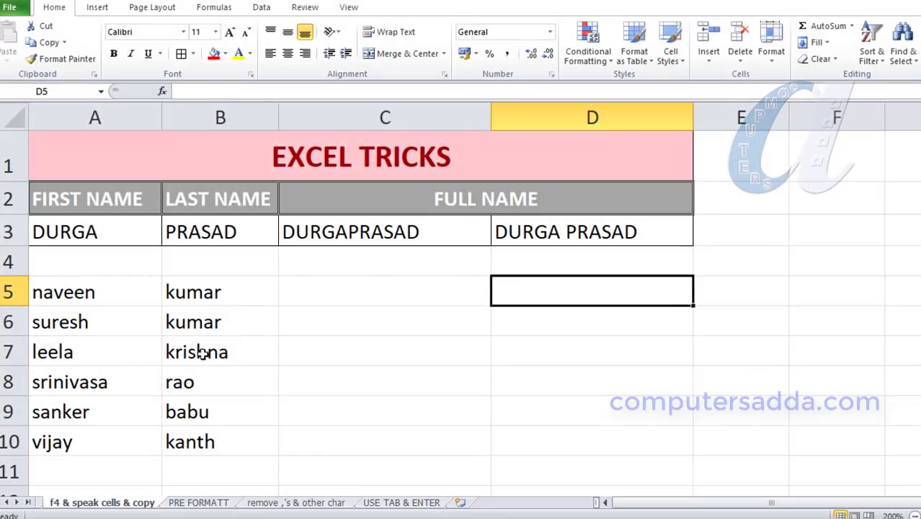
Copy the last names from B5:B10 into D5:D10
drag(207, 295, 202, 415)
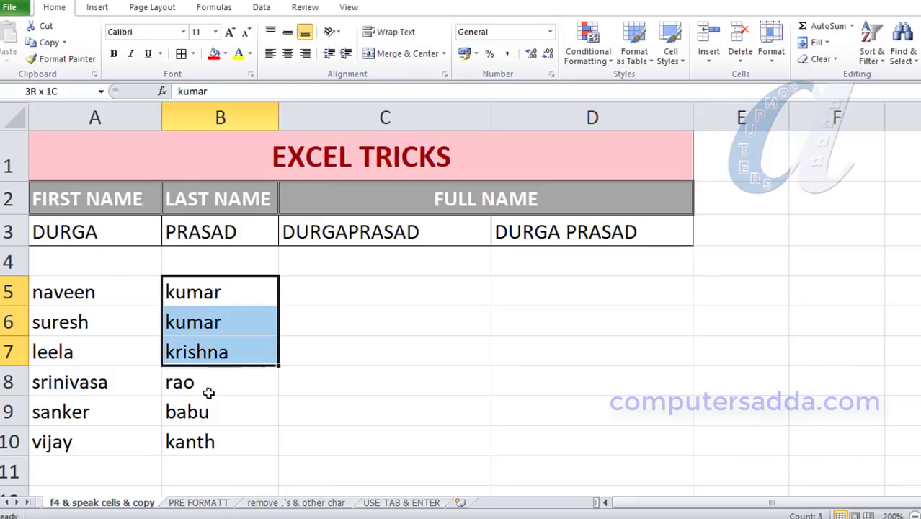
key(ctrl+c)
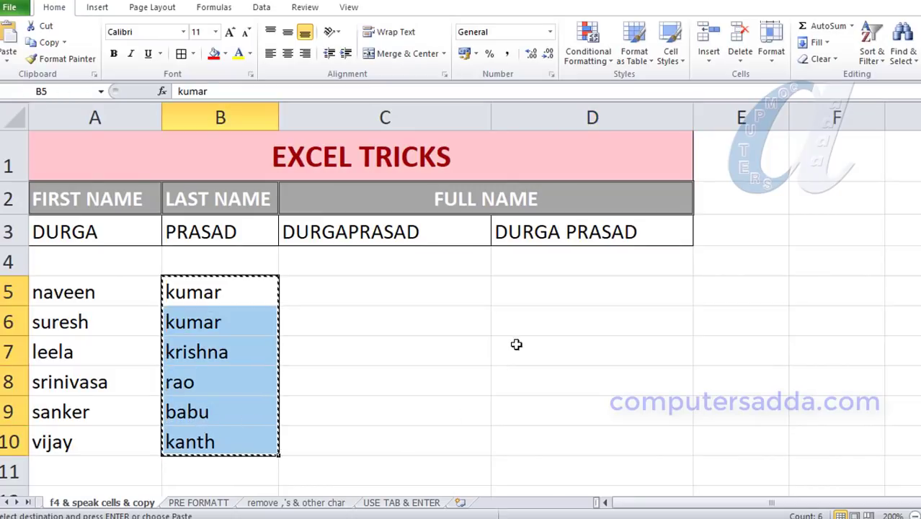
click(562, 294)
key(ctrl+v)
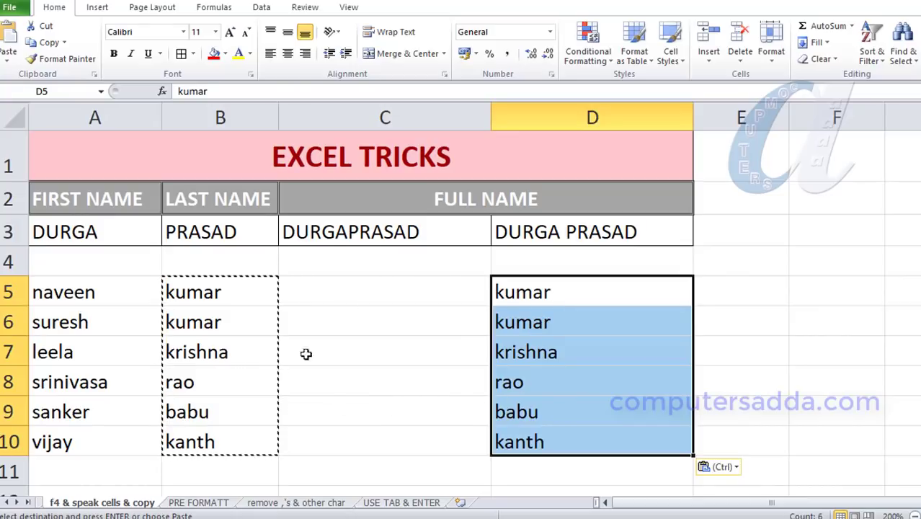
Copy the A2:D3 heading block and paste it at E6 with Enter
mouse_move(81, 203)
mouse_down()
mouse_move(340, 220)
mouse_move(524, 214)
mouse_up()
key(ctrl+c)
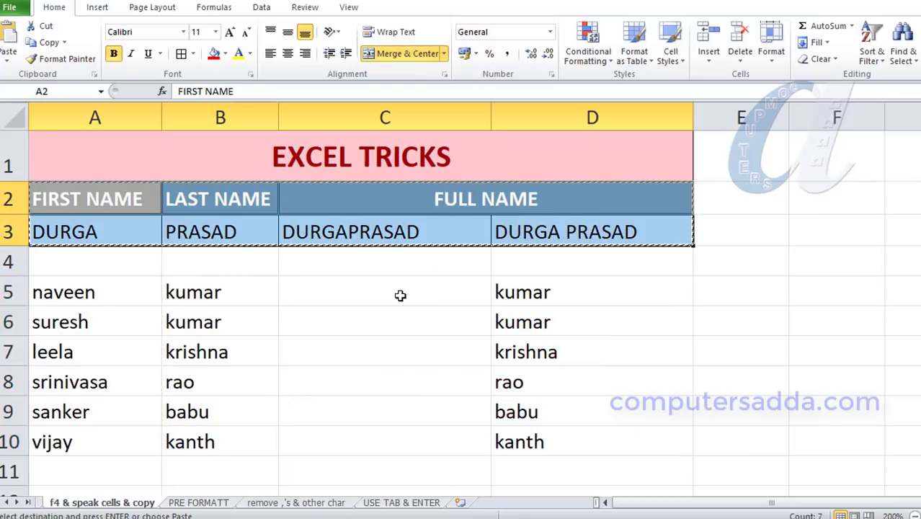
click(716, 317)
key(Return)
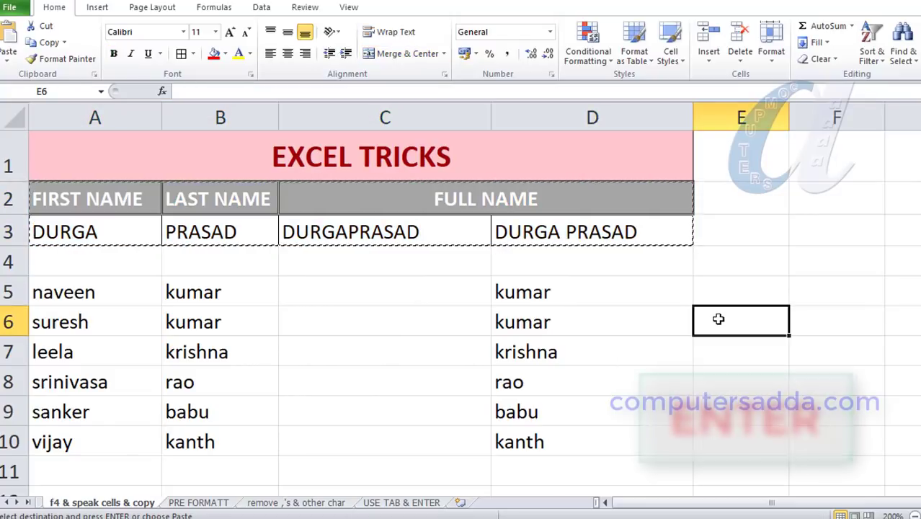
key(Return)
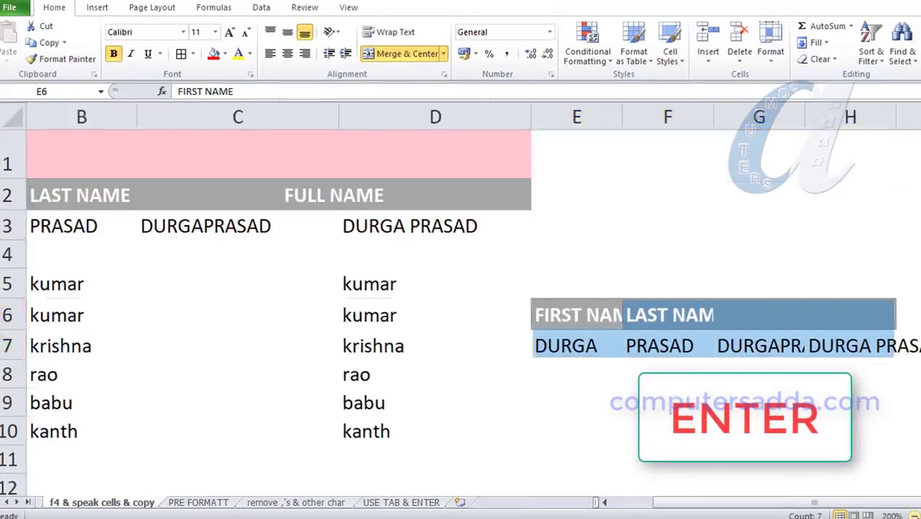